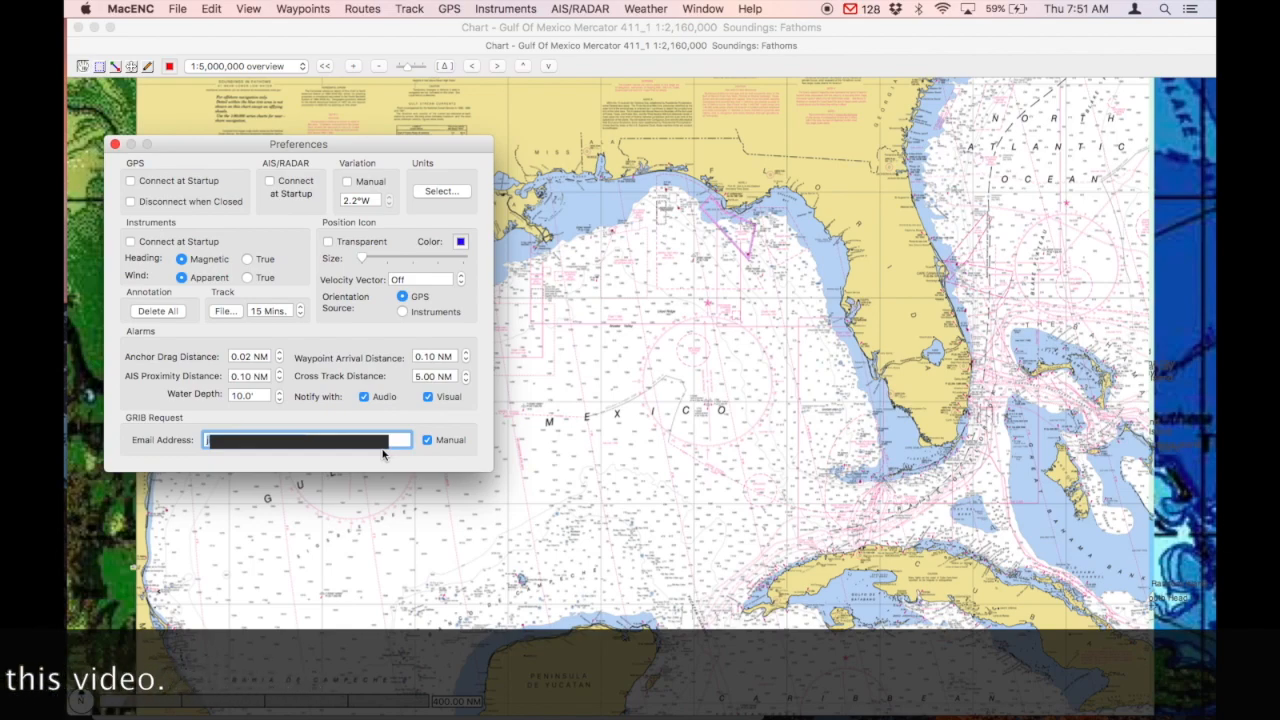
# Step: Close the Preferences window and review the available GRIB request types and their days, interval, resolution and area options
pyautogui.click(115, 145)
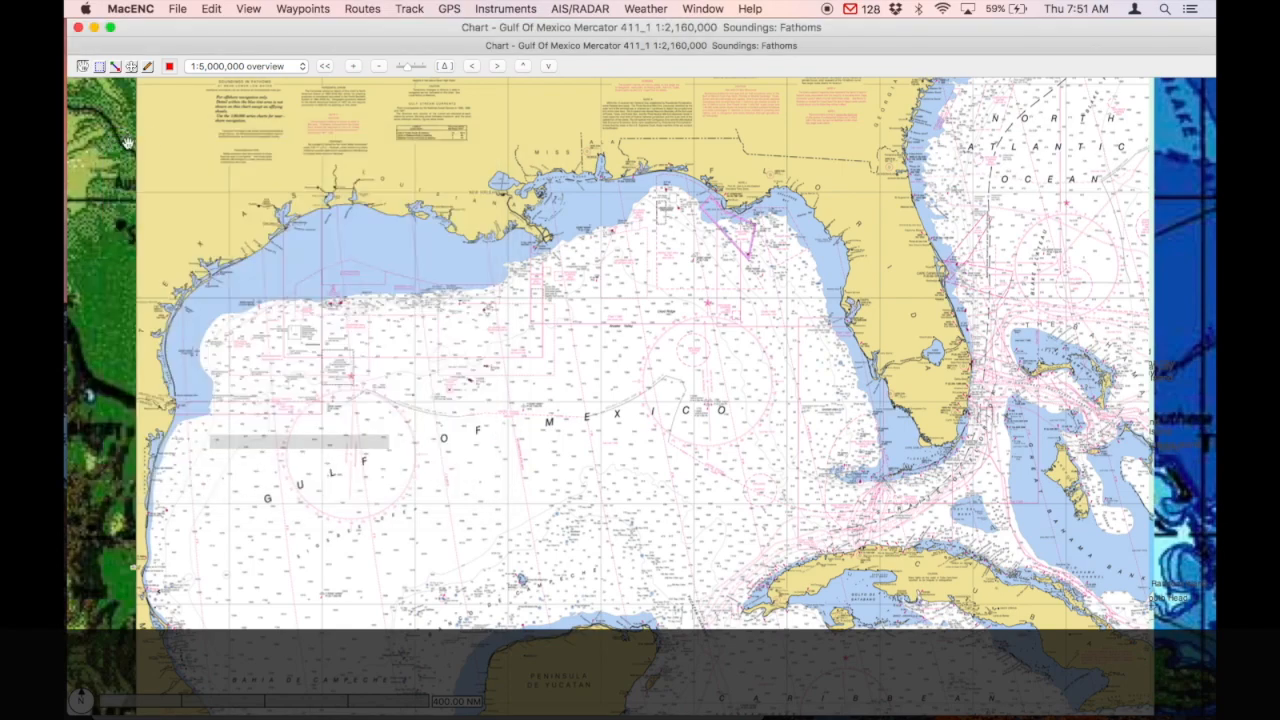
pyautogui.click(650, 10)
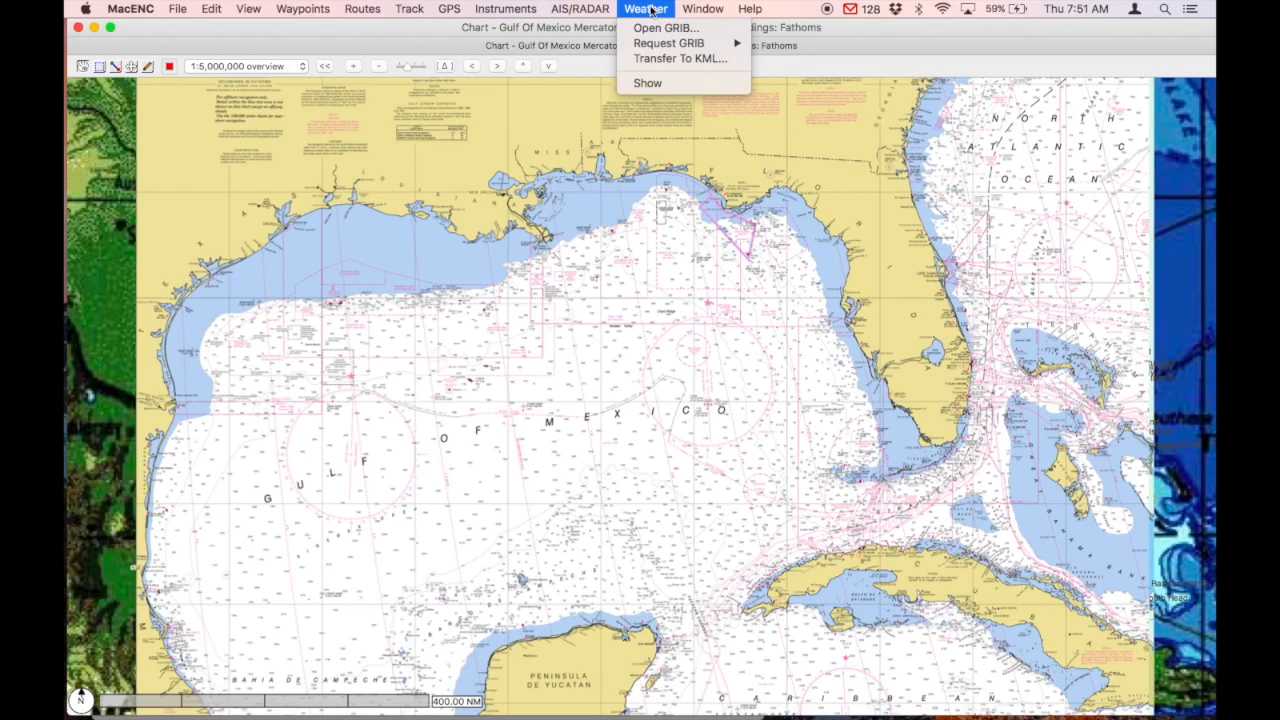
pyautogui.moveTo(660, 45)
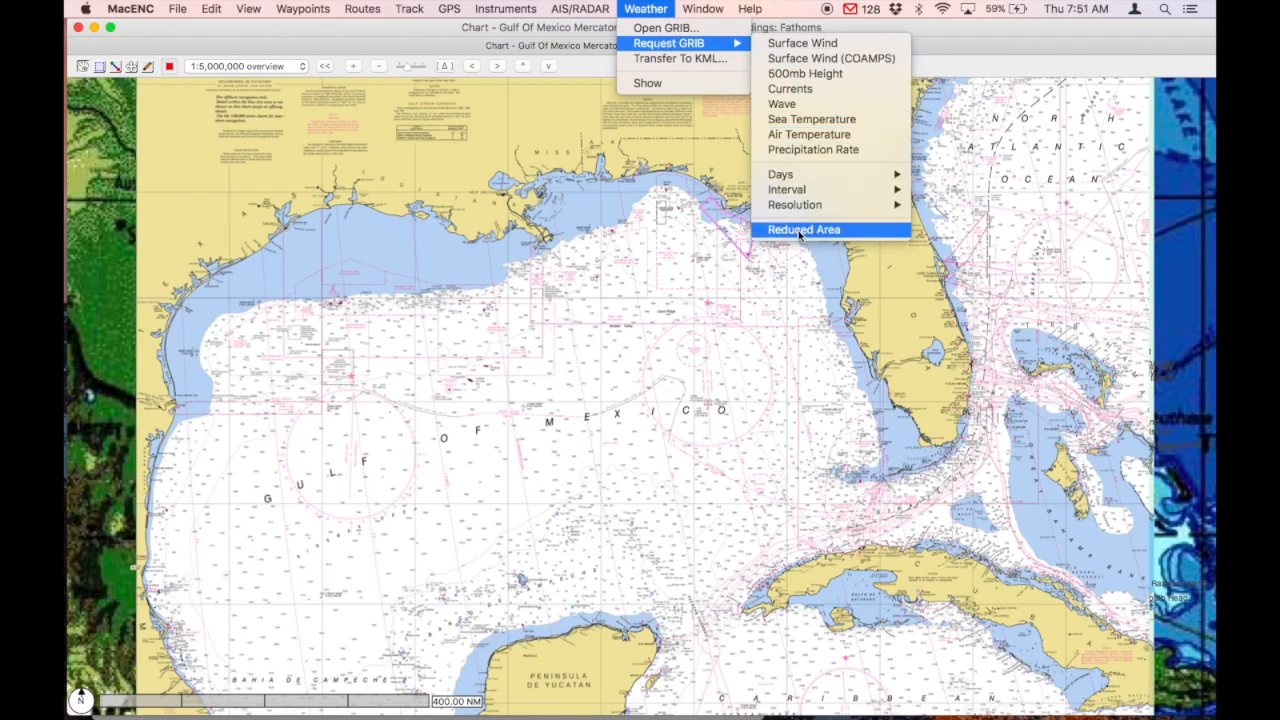
pyautogui.moveTo(798, 176)
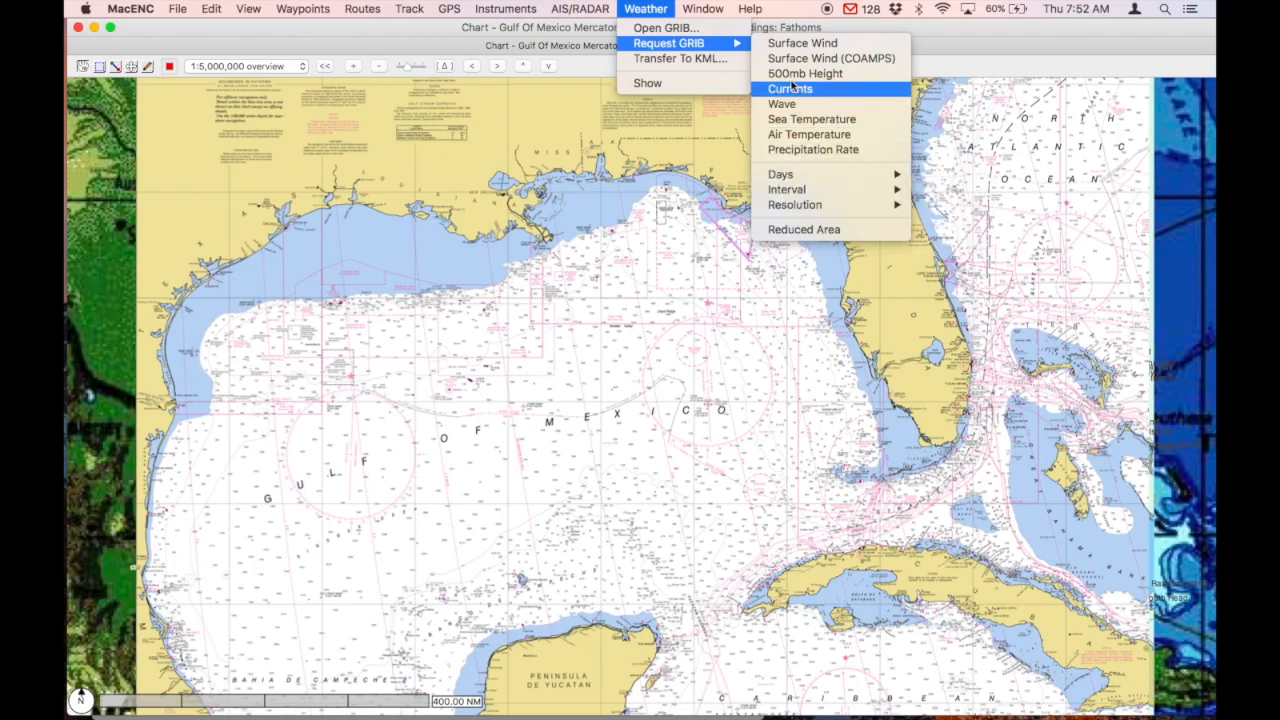
pyautogui.click(623, 292)
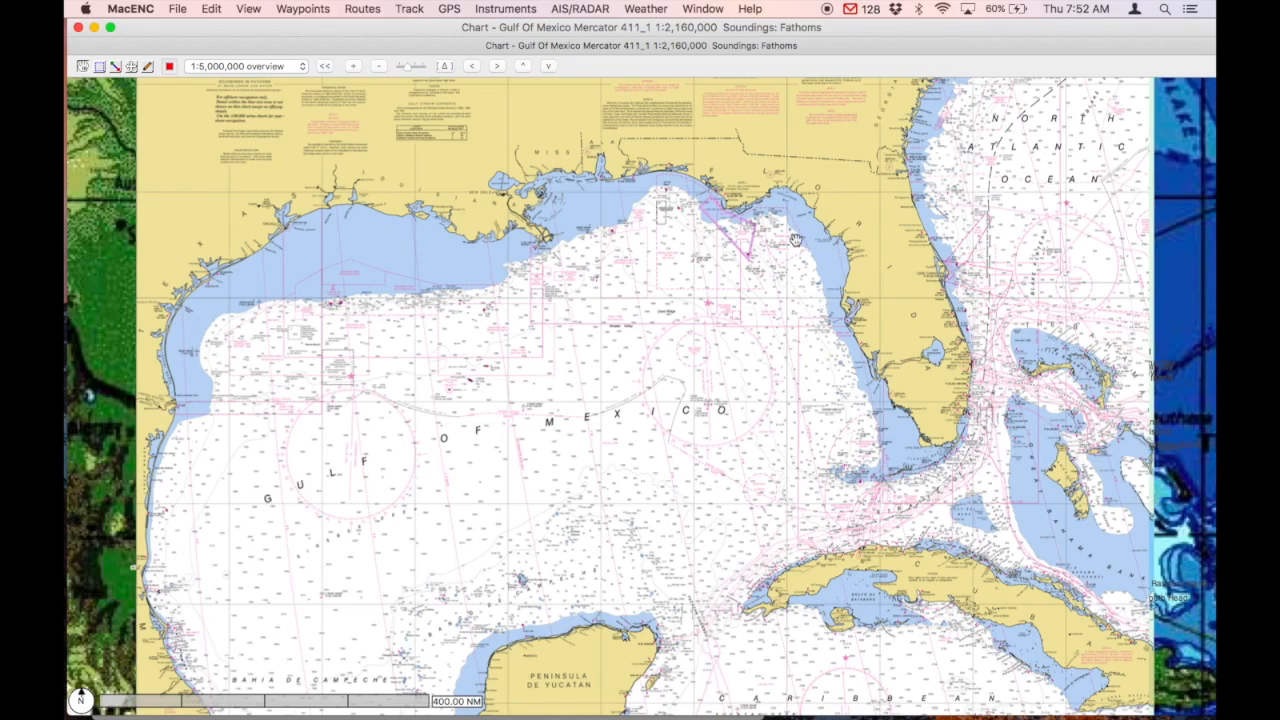
# Step: Request a Surface Wind GRIB for the displayed chart area and send the generated request e-mail to Saildocs
pyautogui.click(652, 12)
pyautogui.moveTo(655, 43)
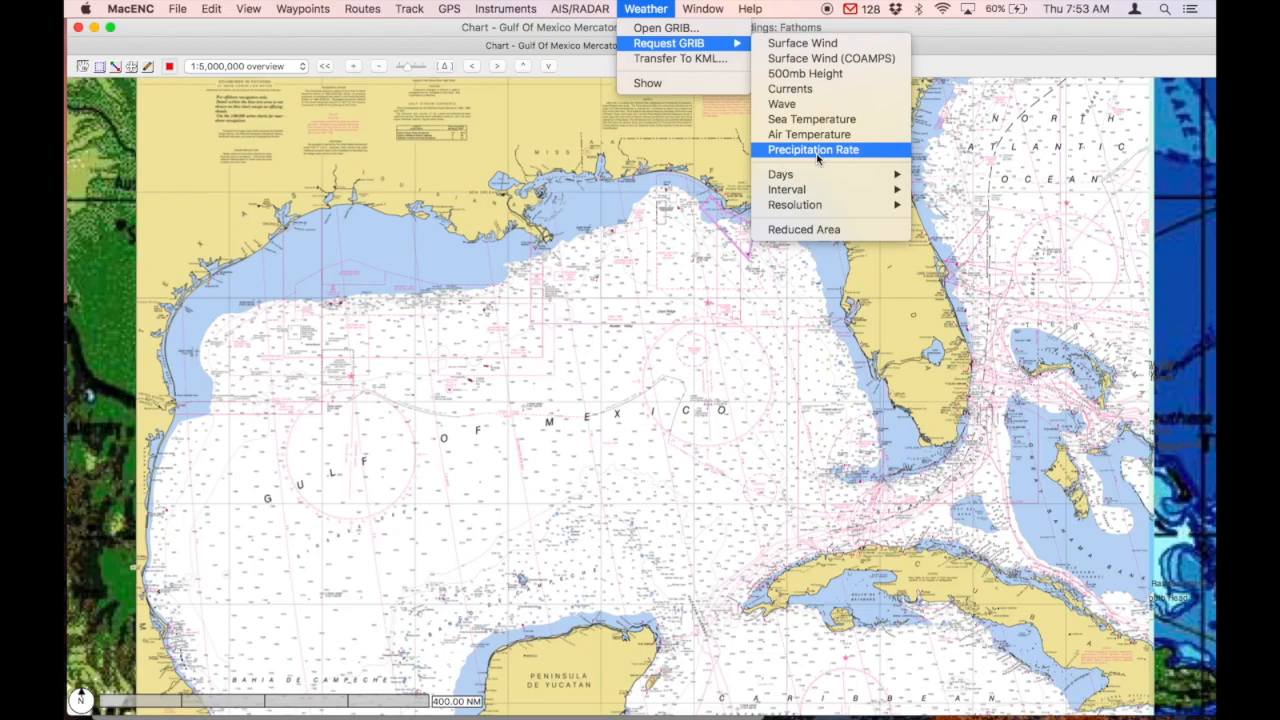
pyautogui.click(812, 44)
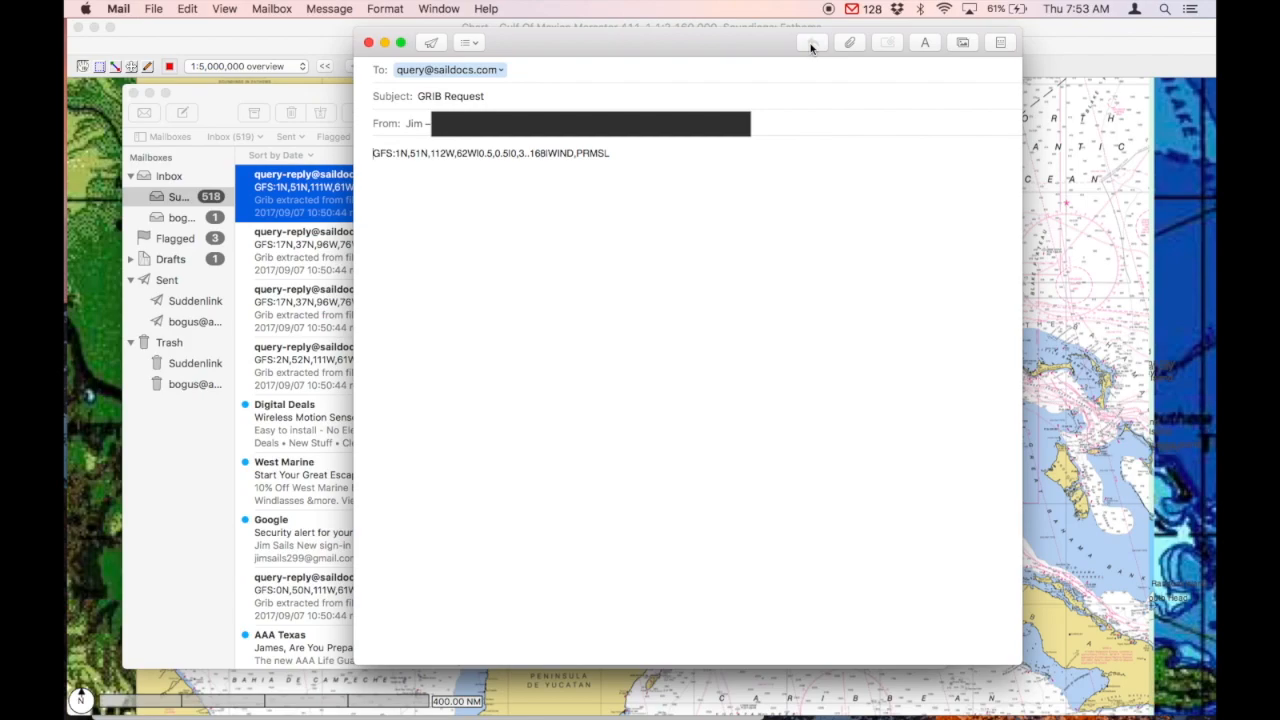
pyautogui.click(434, 45)
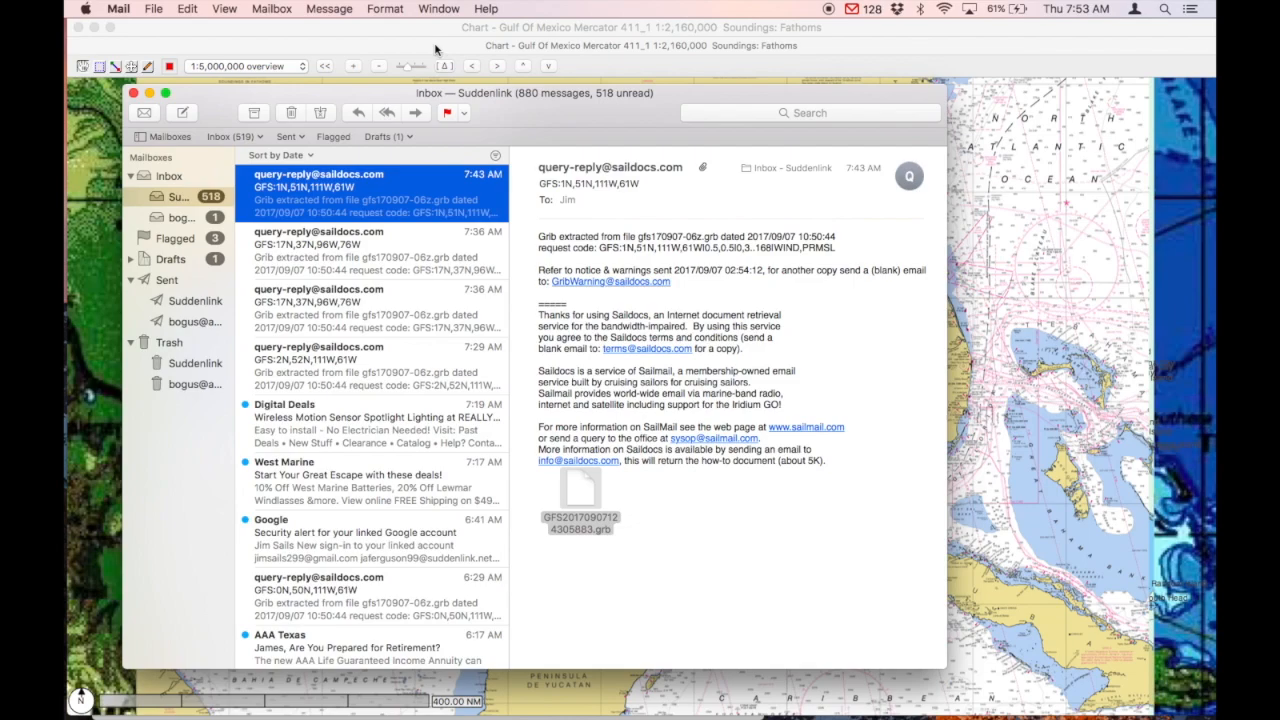
# Step: Fetch new mail and save the attachment GFS20170907125305967.grb from the newest Saildocs reply into the GRIB requests folder
pyautogui.click(143, 114)
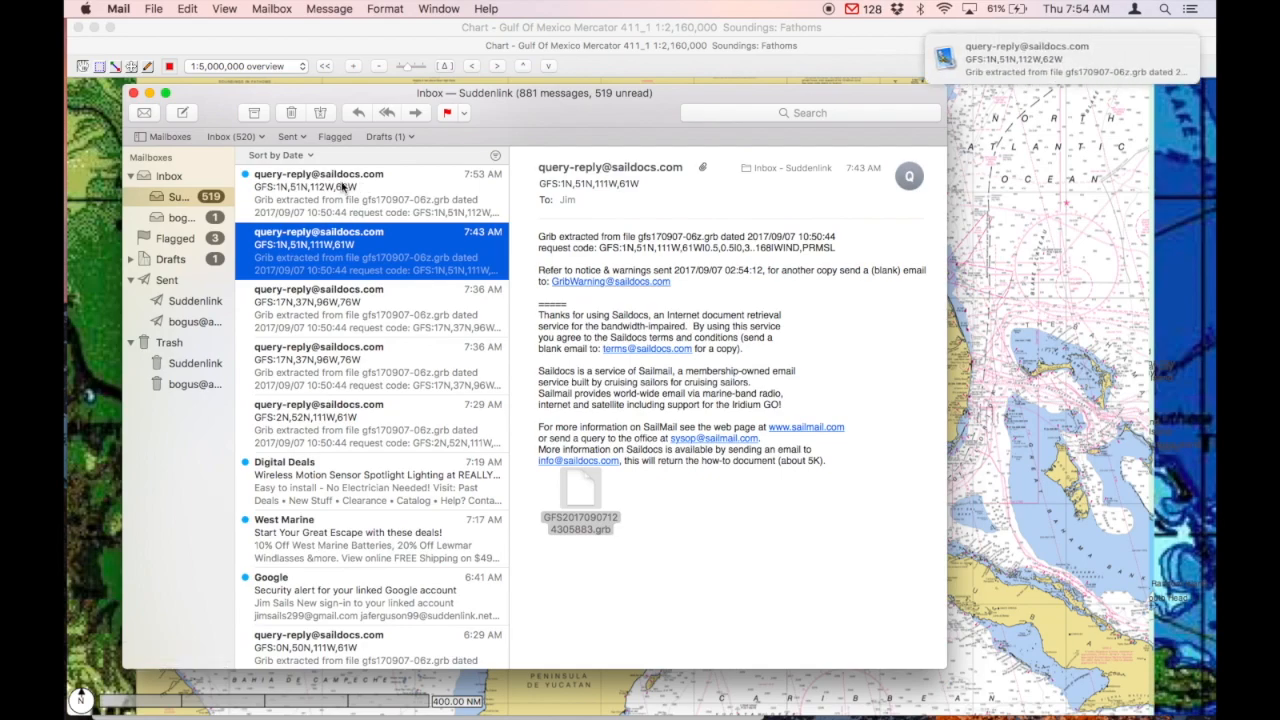
pyautogui.click(343, 186)
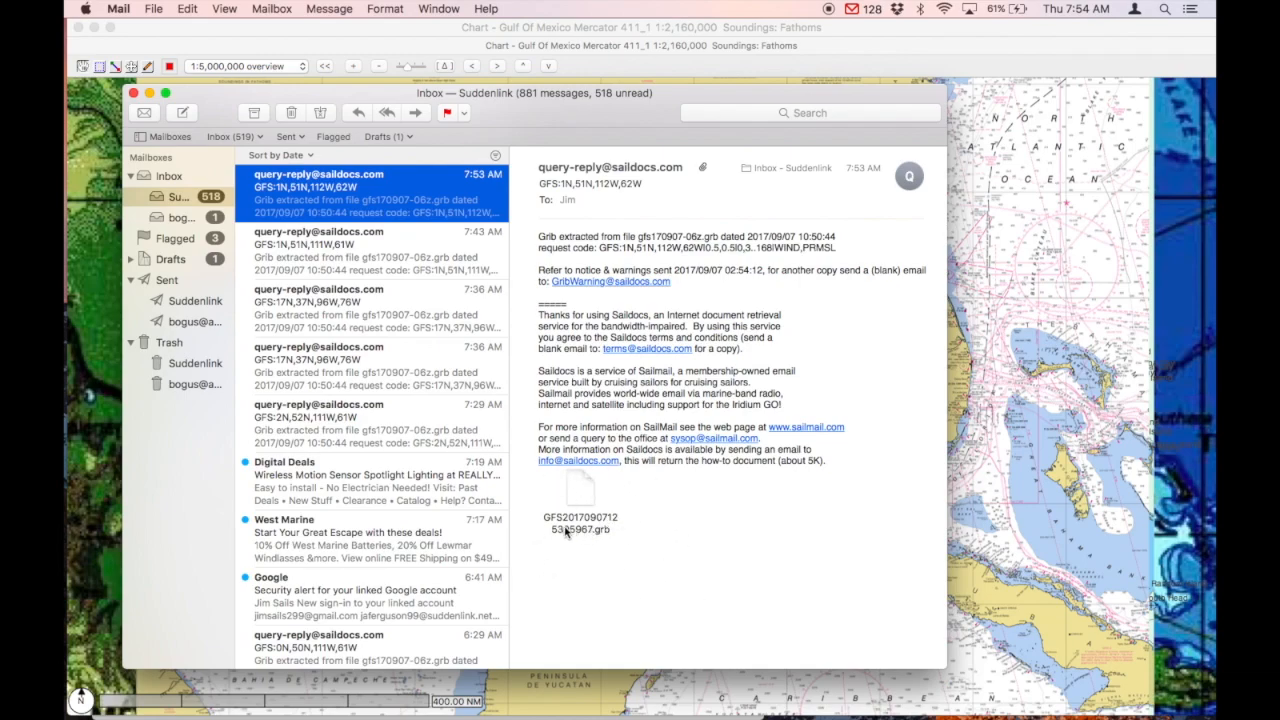
pyautogui.rightClick(581, 497)
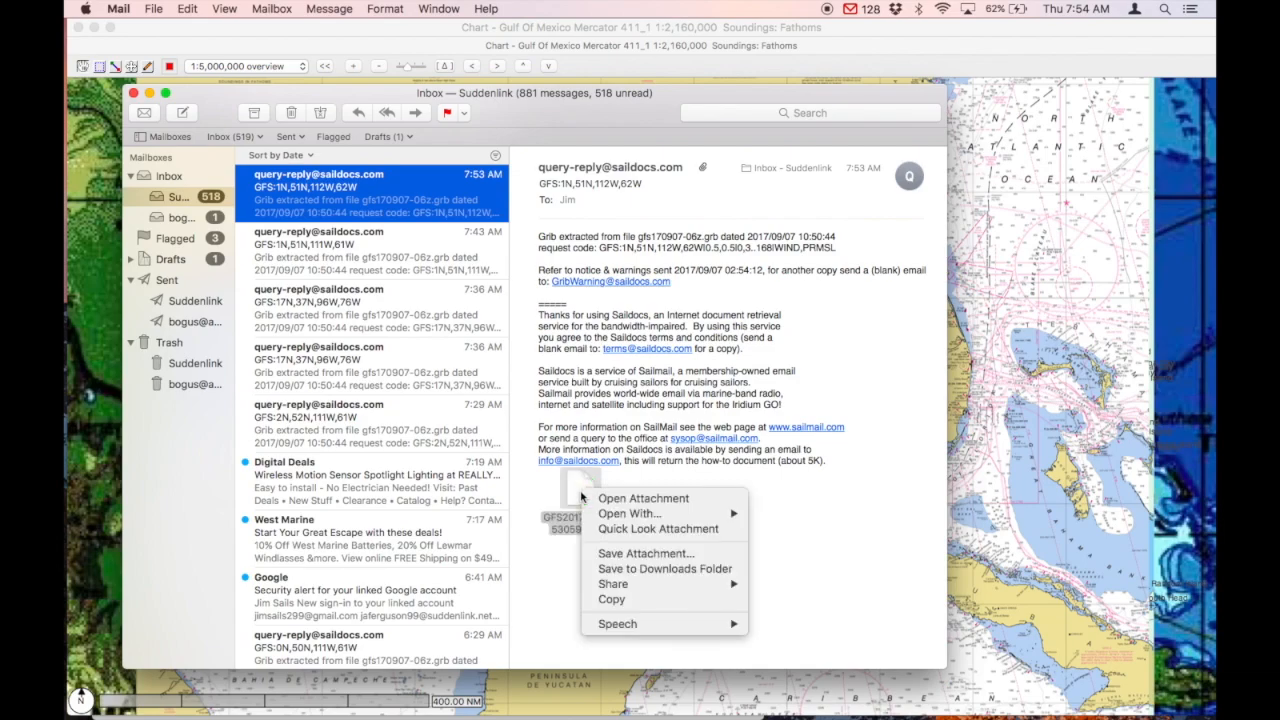
pyautogui.click(605, 555)
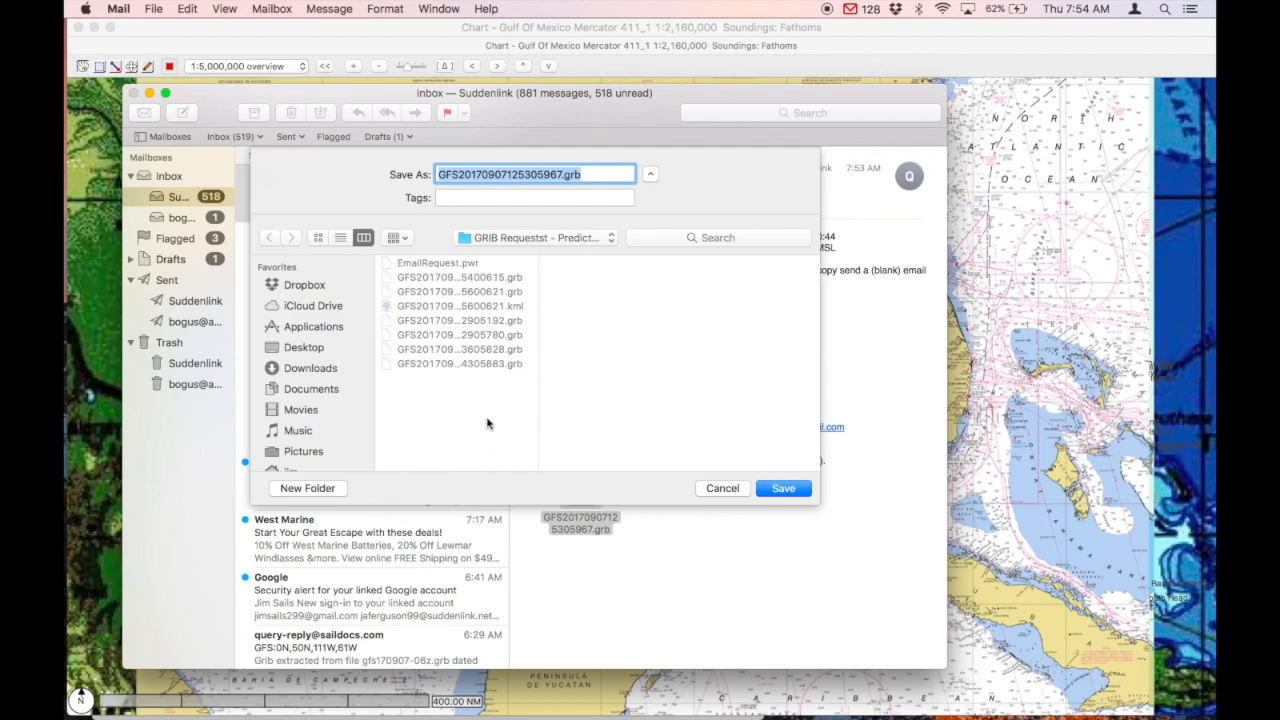
pyautogui.click(783, 488)
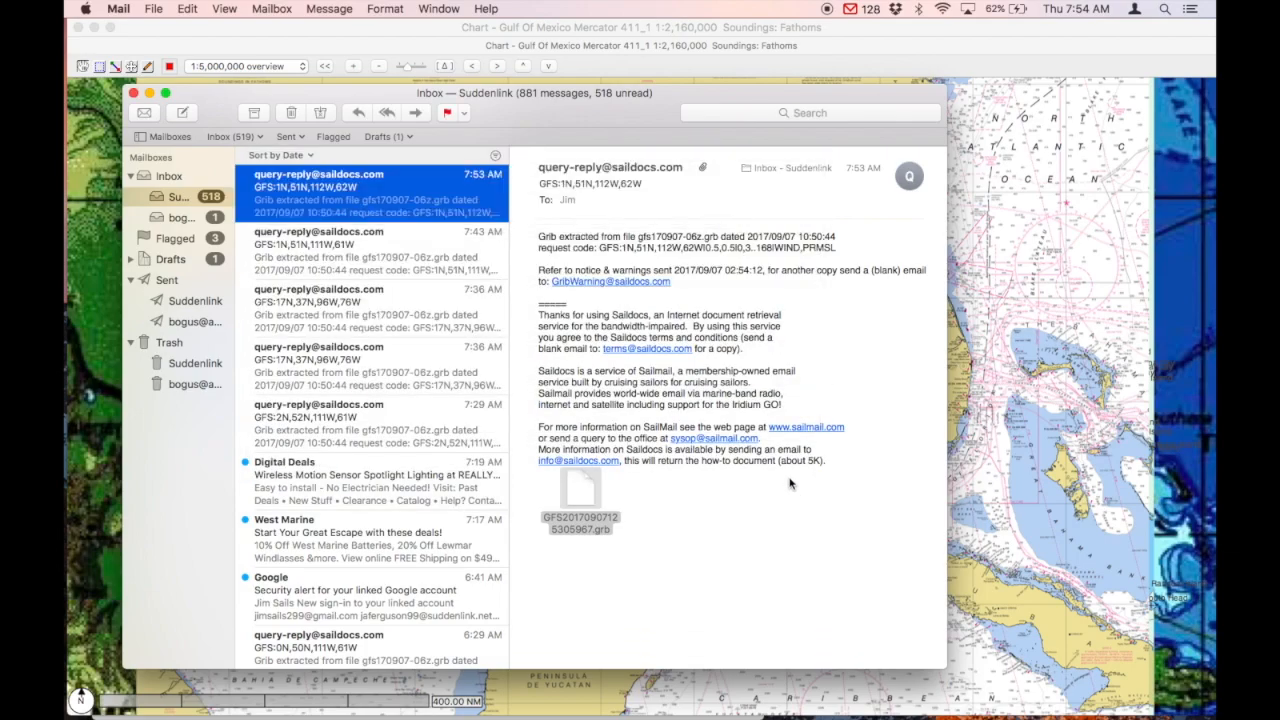
# Step: Switch back to MacENC and open the GRIB file GFS20170907125305967.grb on the chart
pyautogui.click(1066, 80)
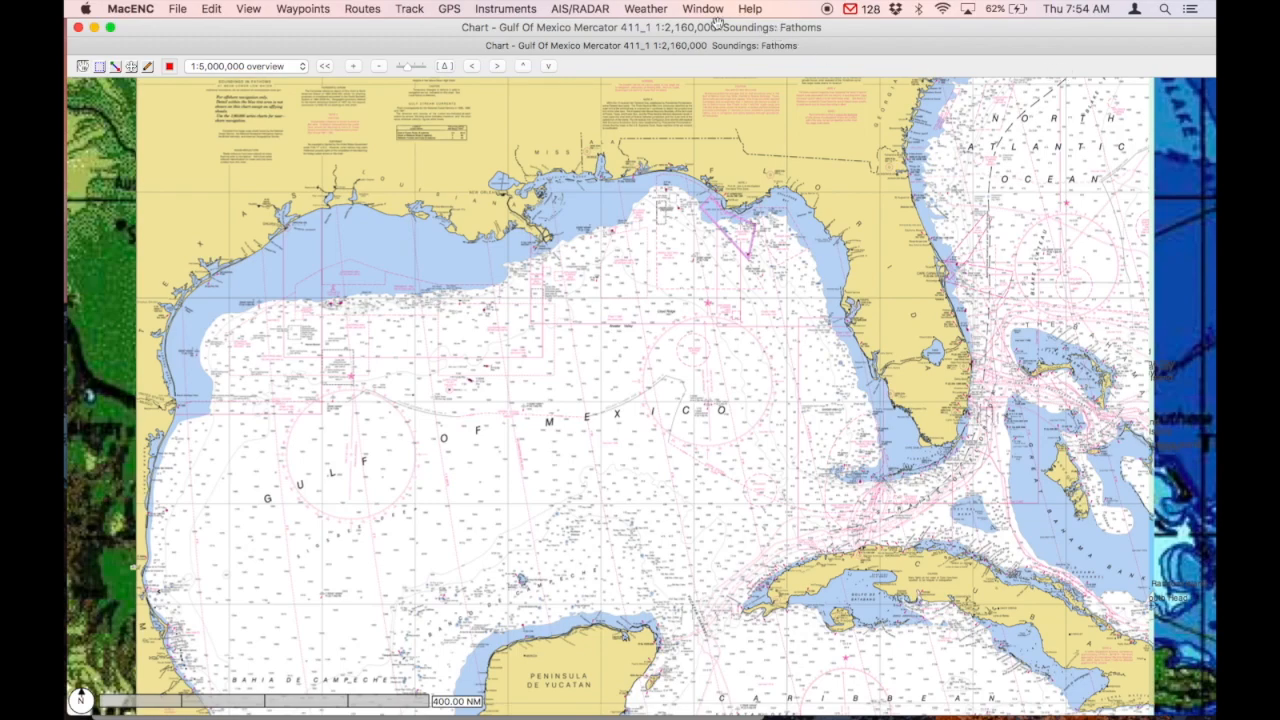
pyautogui.click(652, 10)
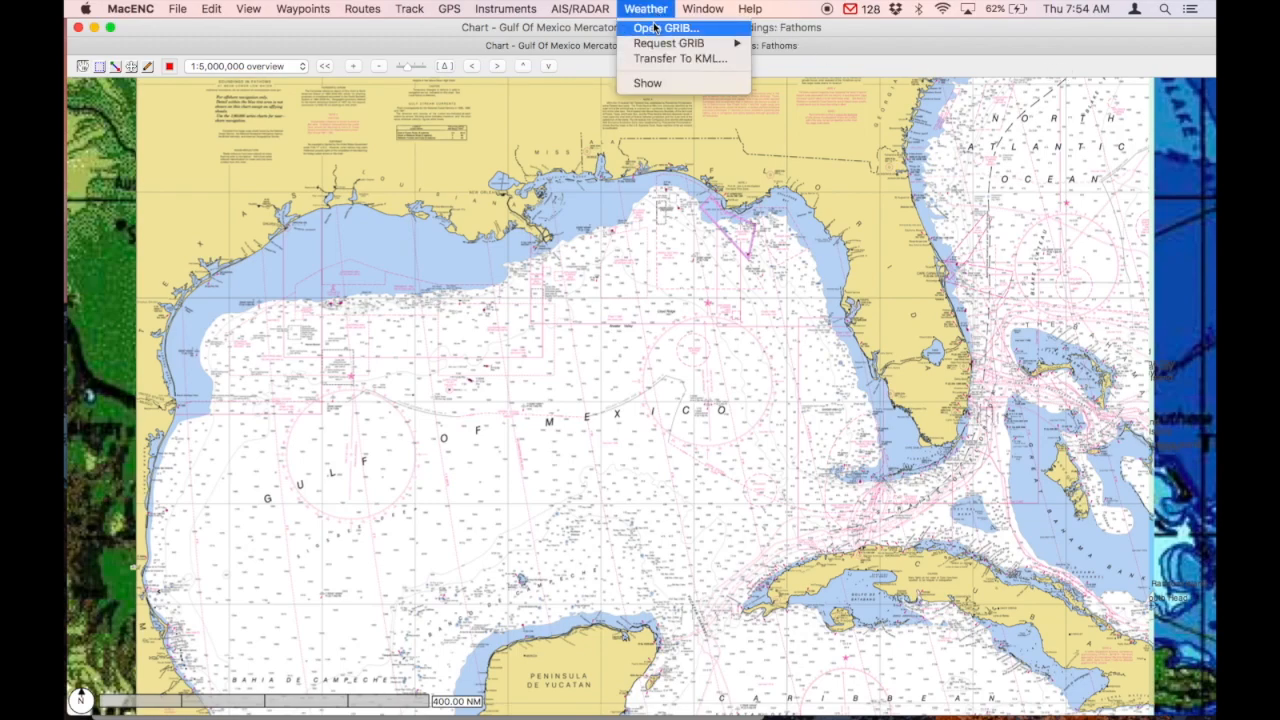
pyautogui.click(655, 27)
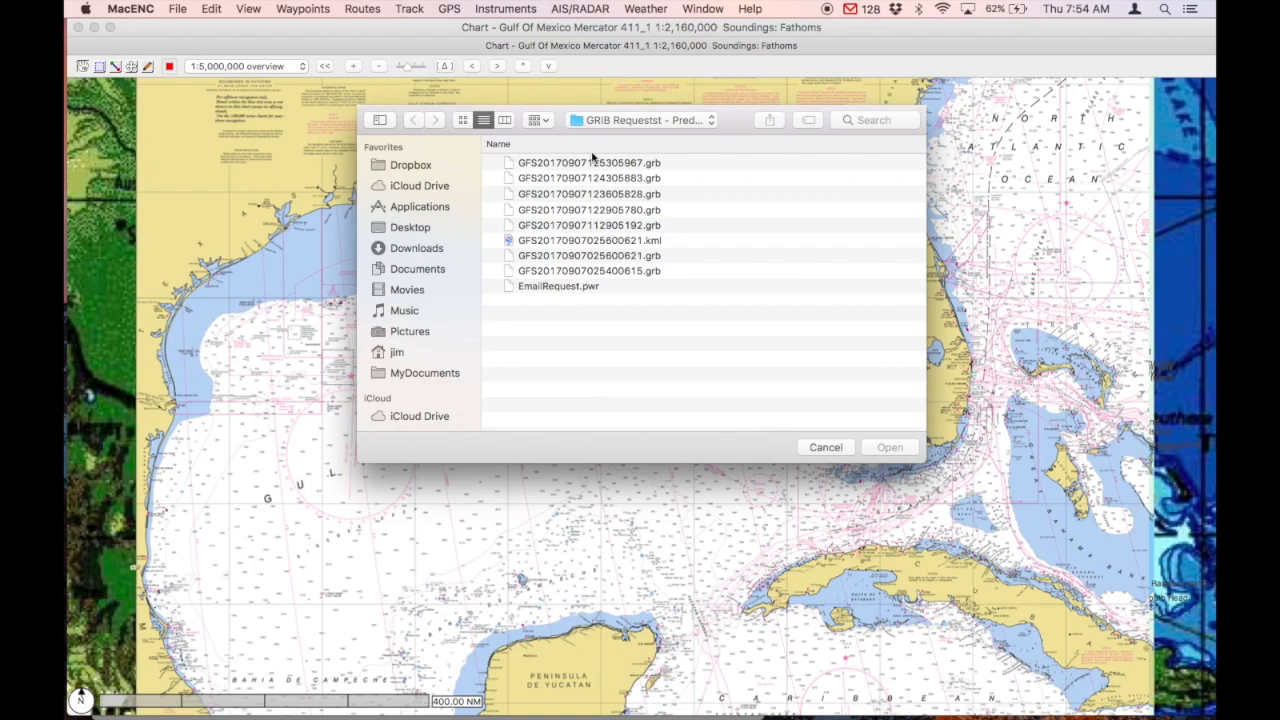
pyautogui.click(624, 166)
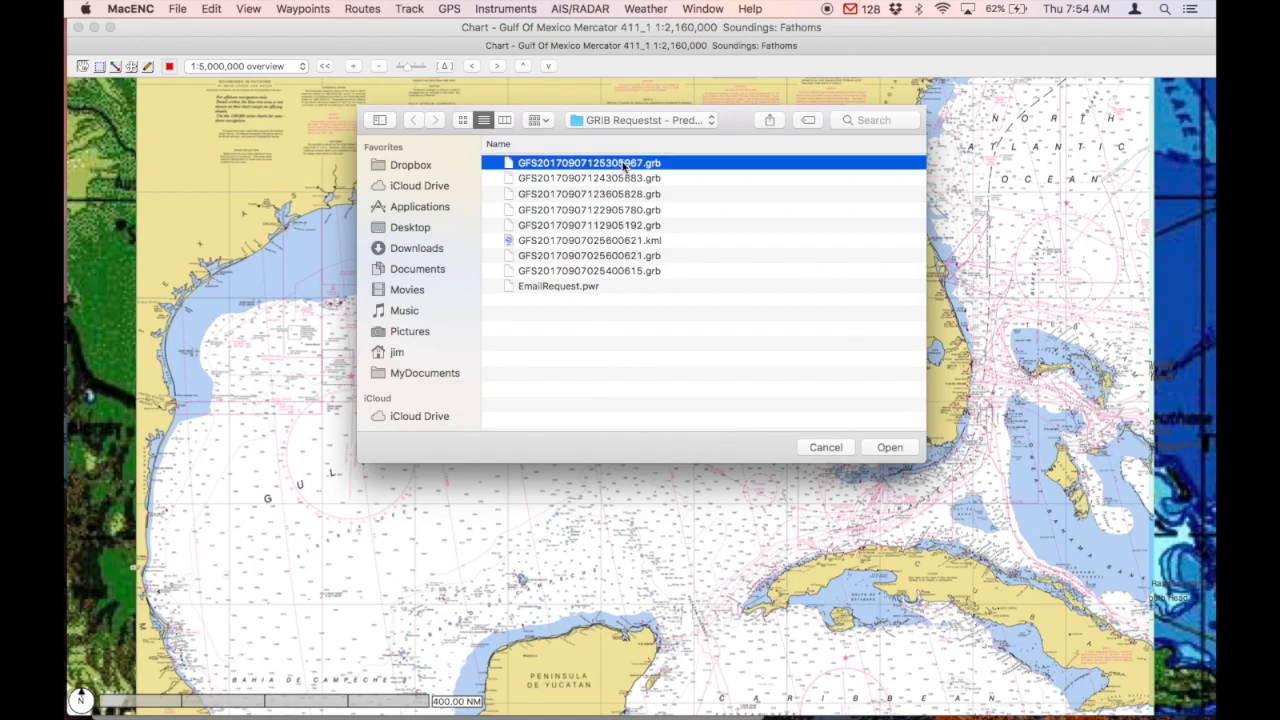
pyautogui.click(896, 448)
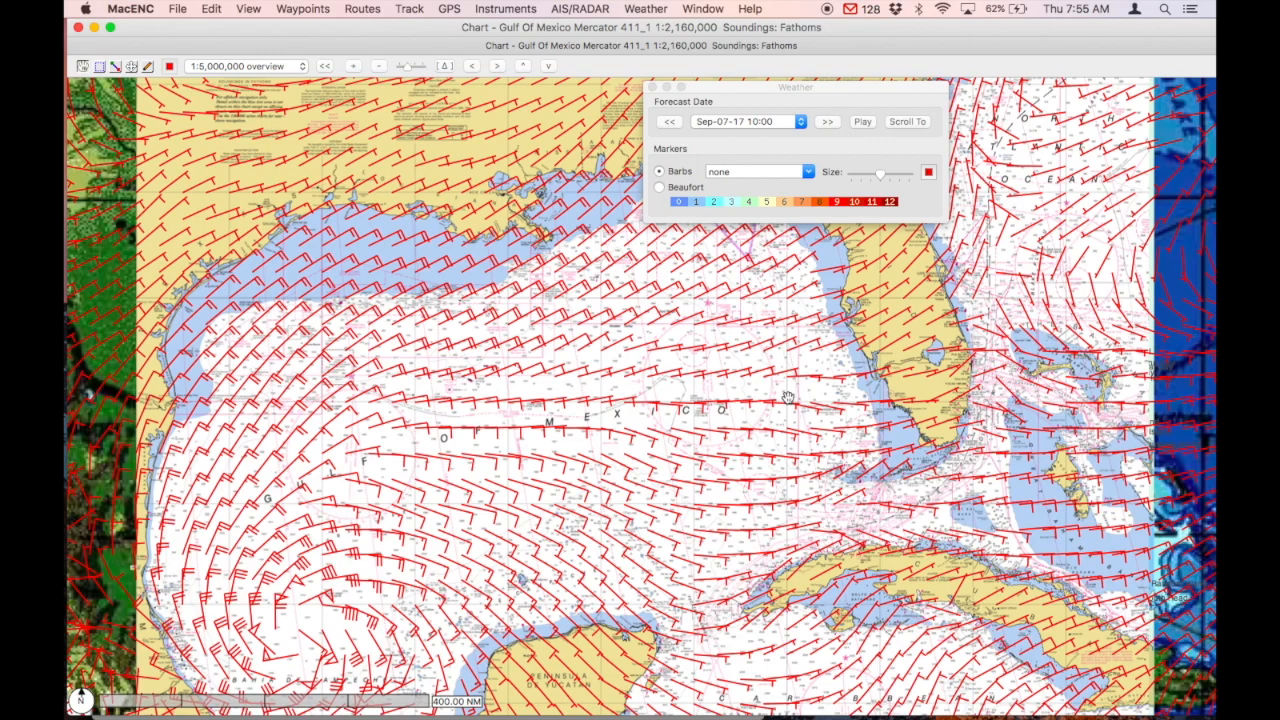
# Step: Examine the wind barbs from the Gulf of Mexico to the Dominican Republic and the list of forecast dates
pyautogui.moveTo(788, 398); pyautogui.dragTo(779, 392)
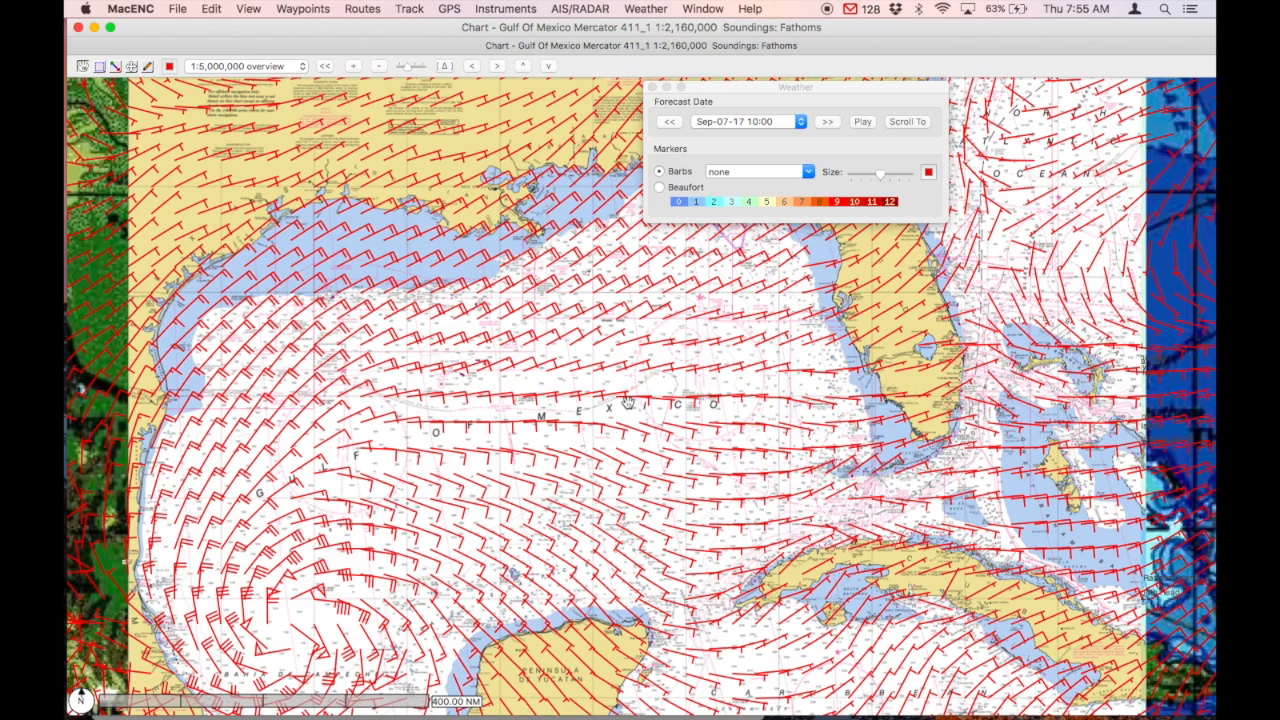
pyautogui.moveTo(815, 413); pyautogui.dragTo(175, 222)
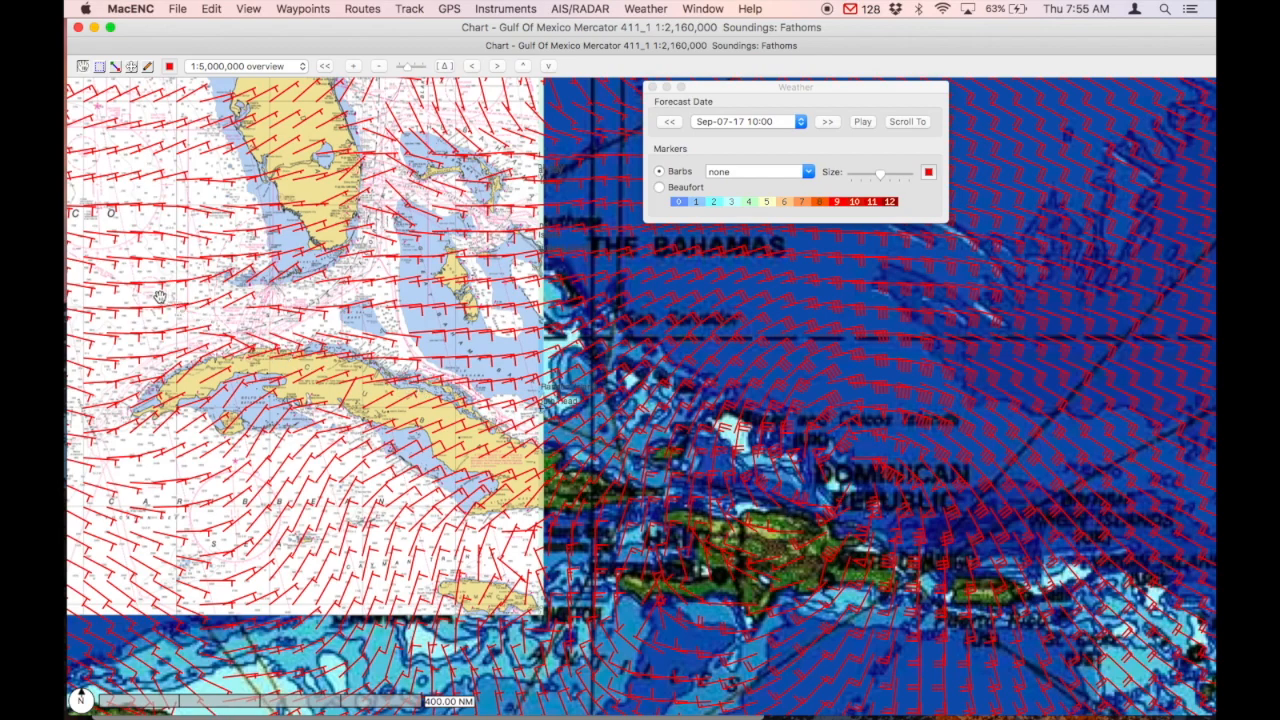
pyautogui.moveTo(222, 268); pyautogui.dragTo(537, 340)
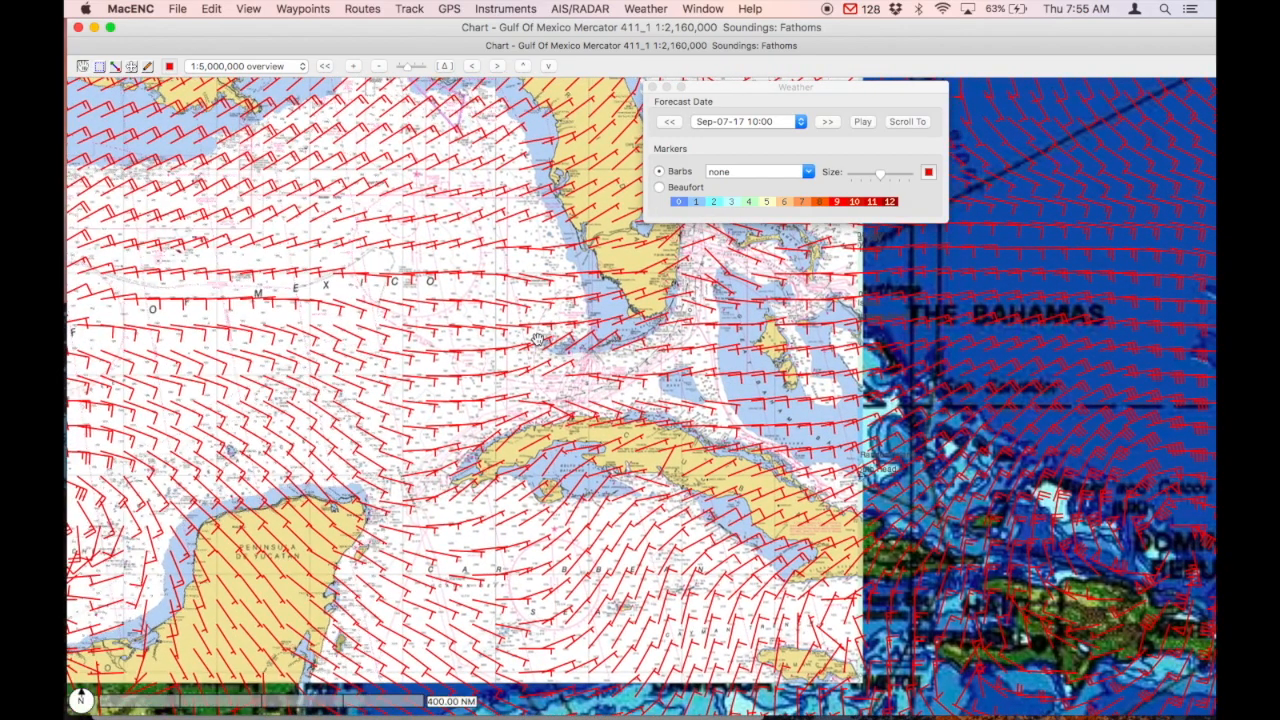
pyautogui.click(800, 121)
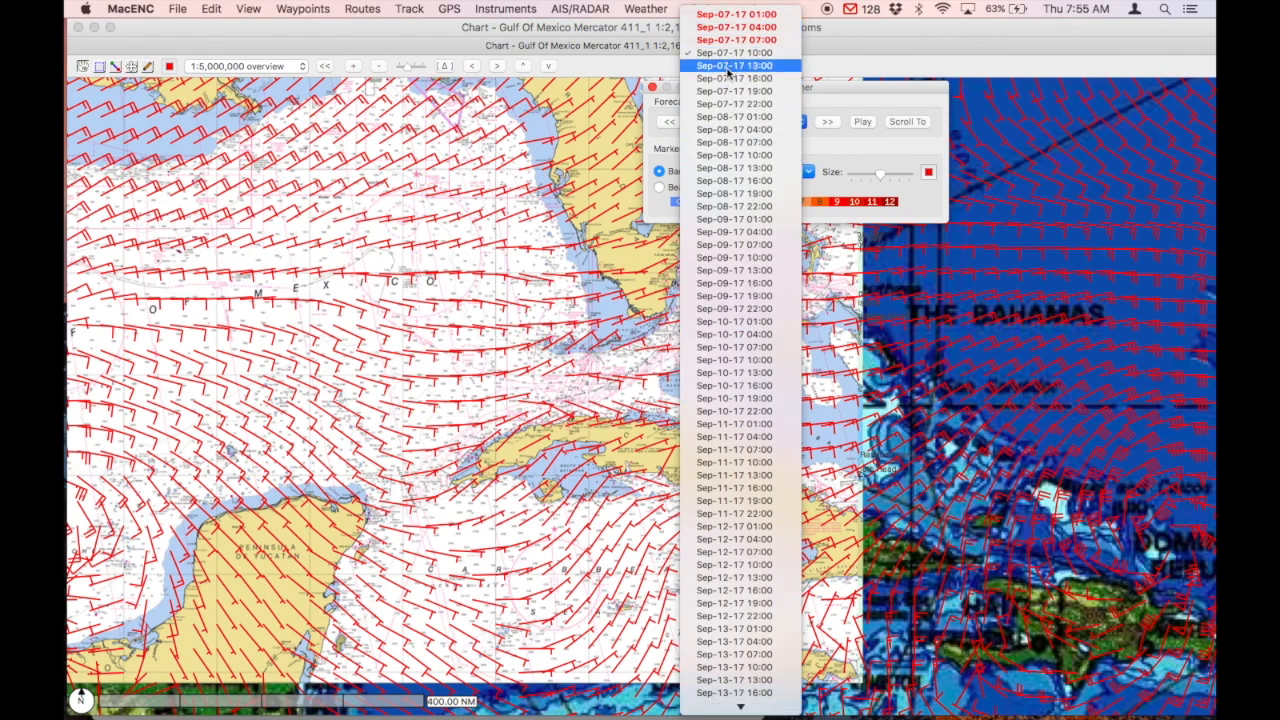
pyautogui.click(734, 52)
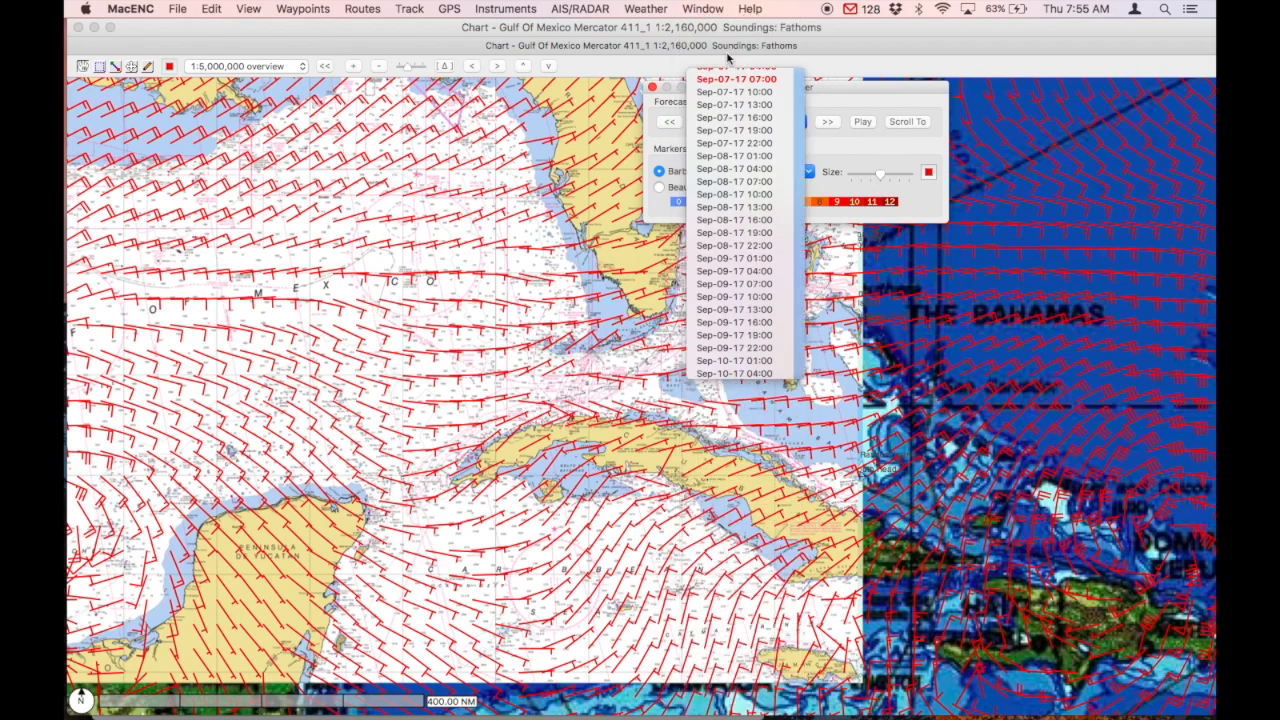
# Step: Advance the wind forecast step by step to Sep-07-17 22:00, and play the forecast animation
pyautogui.click(828, 122)
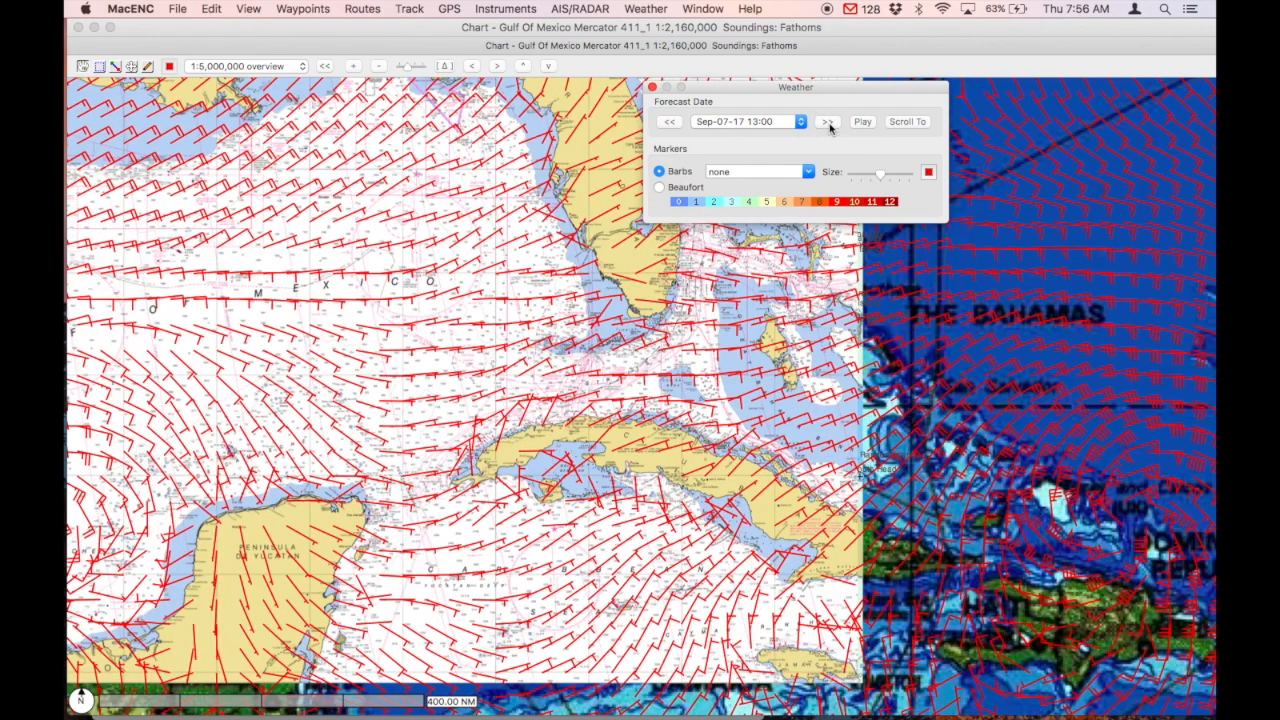
pyautogui.click(828, 122)
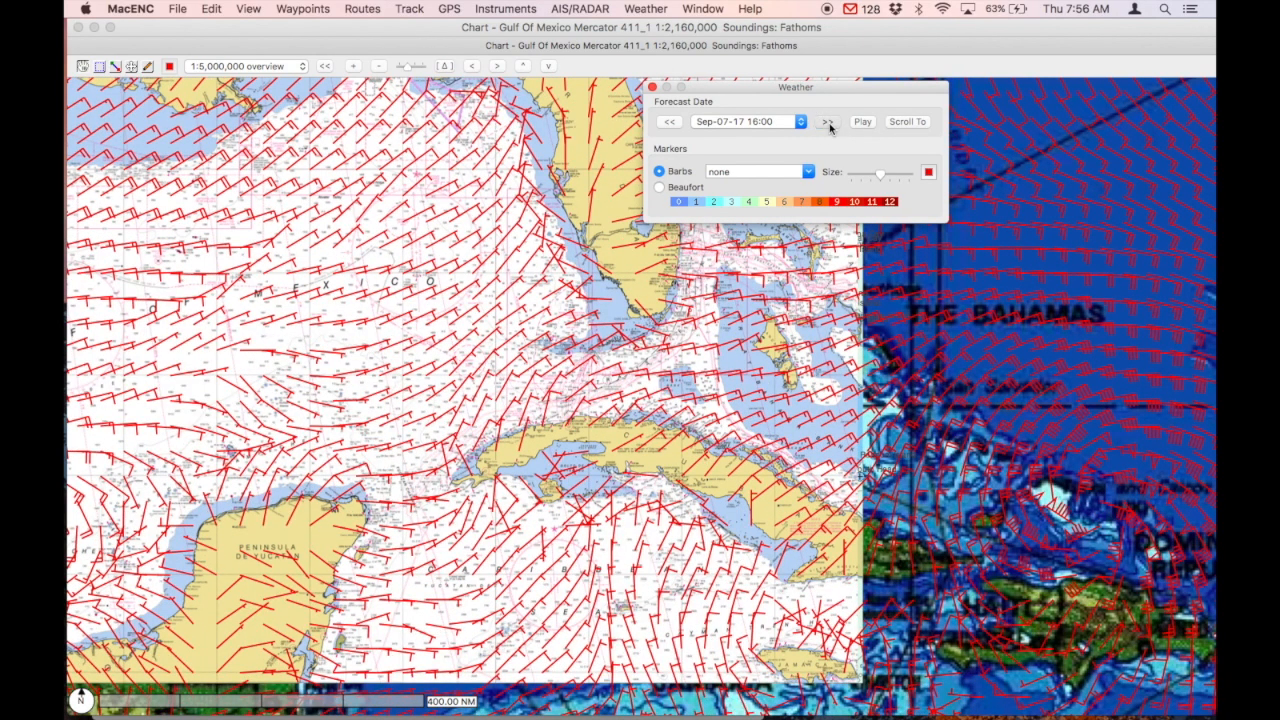
pyautogui.click(828, 122)
pyautogui.click(828, 122)
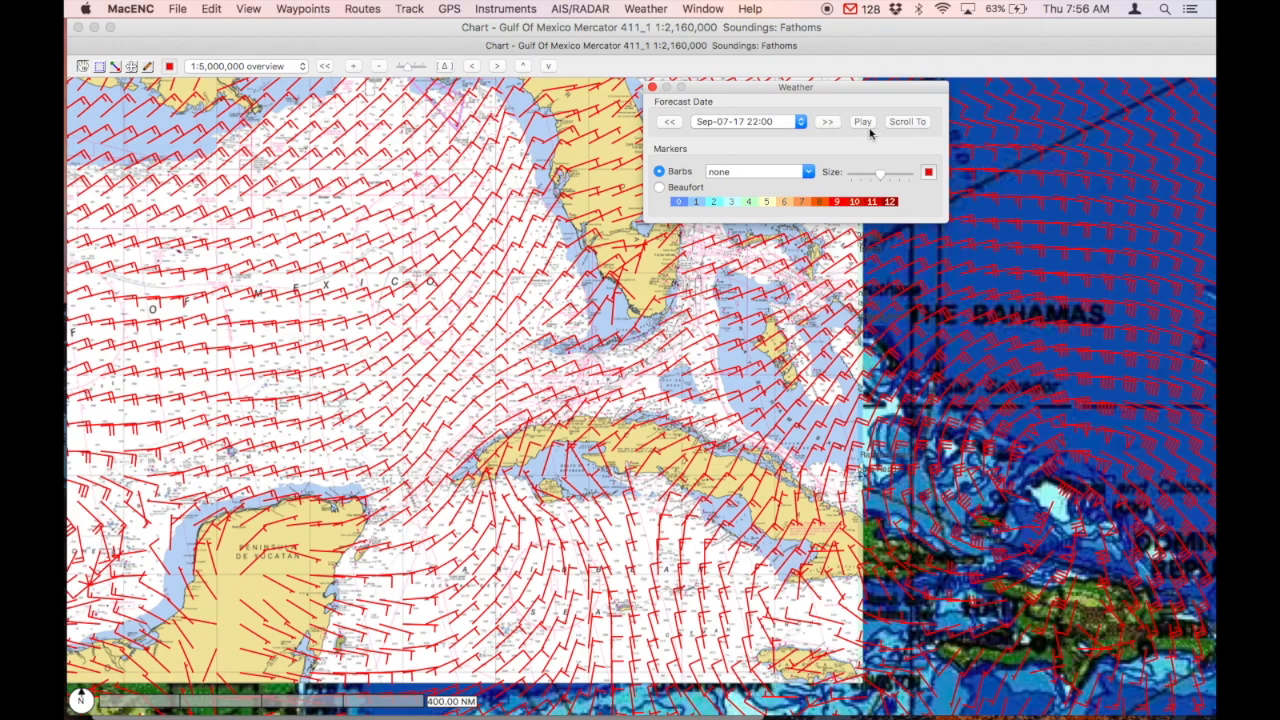
pyautogui.click(863, 122)
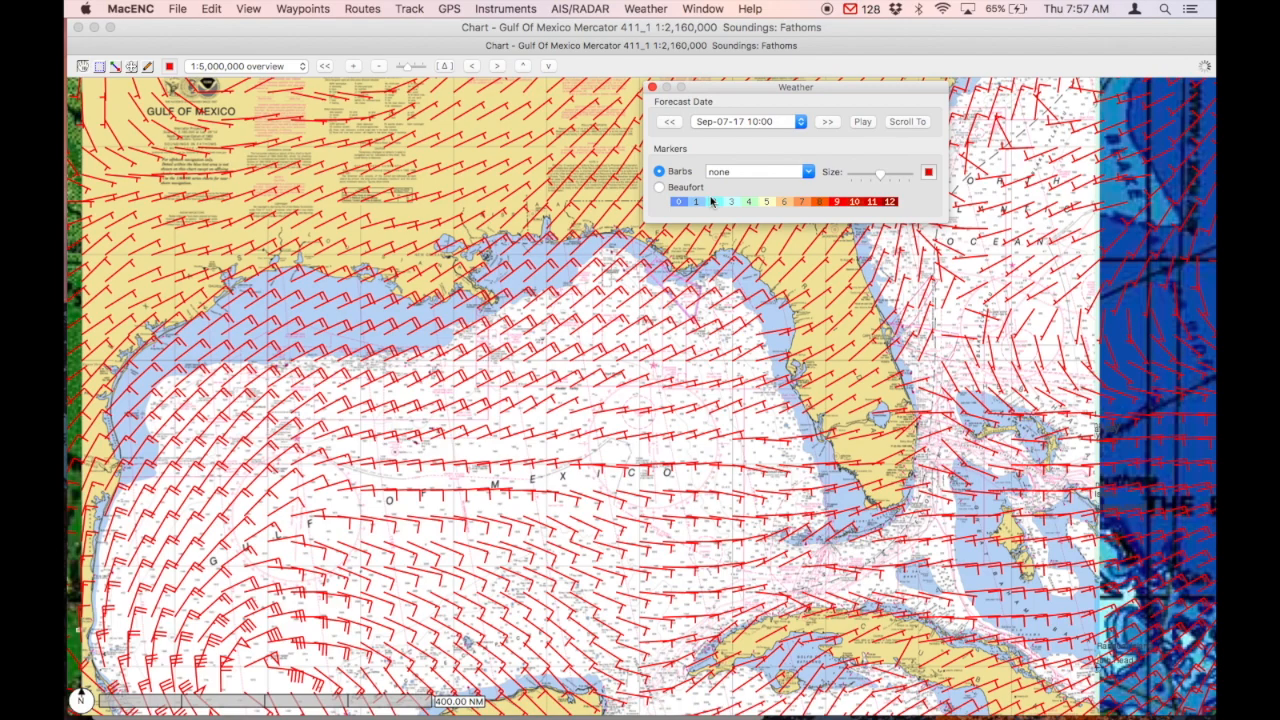
# Step: Show the wind as Beaufort markers, examine their colours from the Gulf to the Dominican Republic, and try adjusting the marker size
pyautogui.click(659, 187)
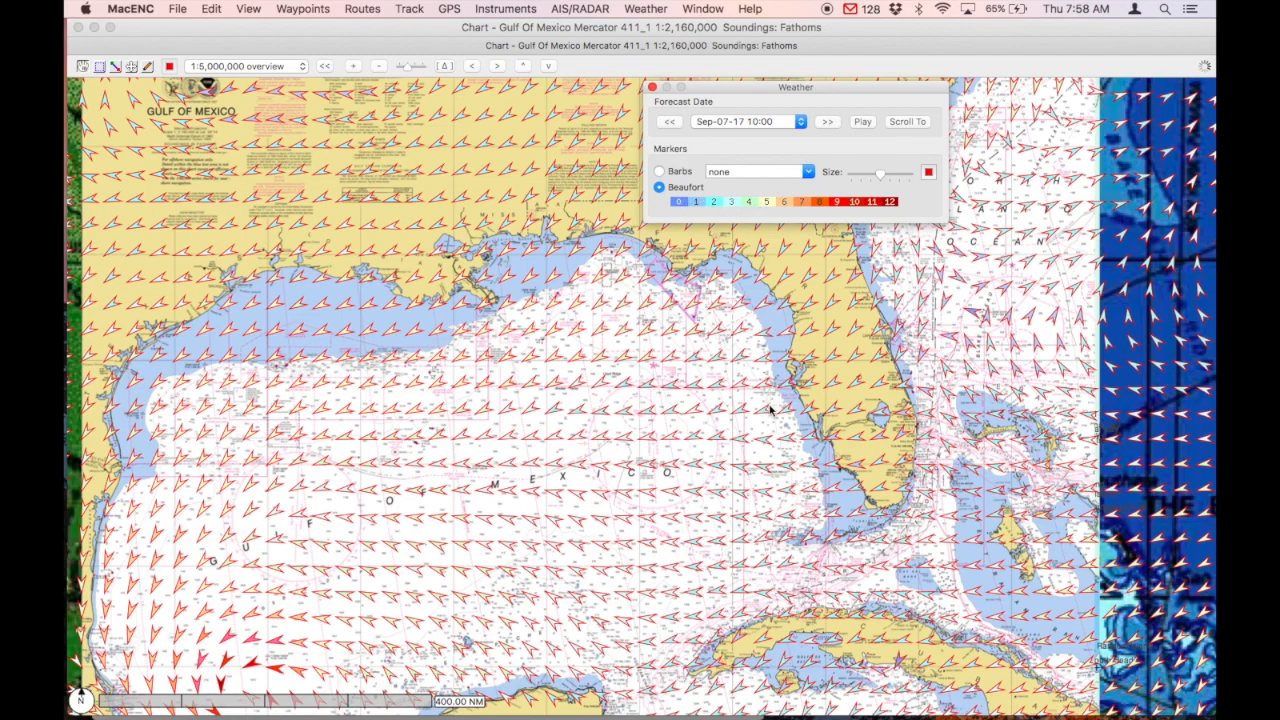
pyautogui.moveTo(641, 429); pyautogui.dragTo(73, 122)
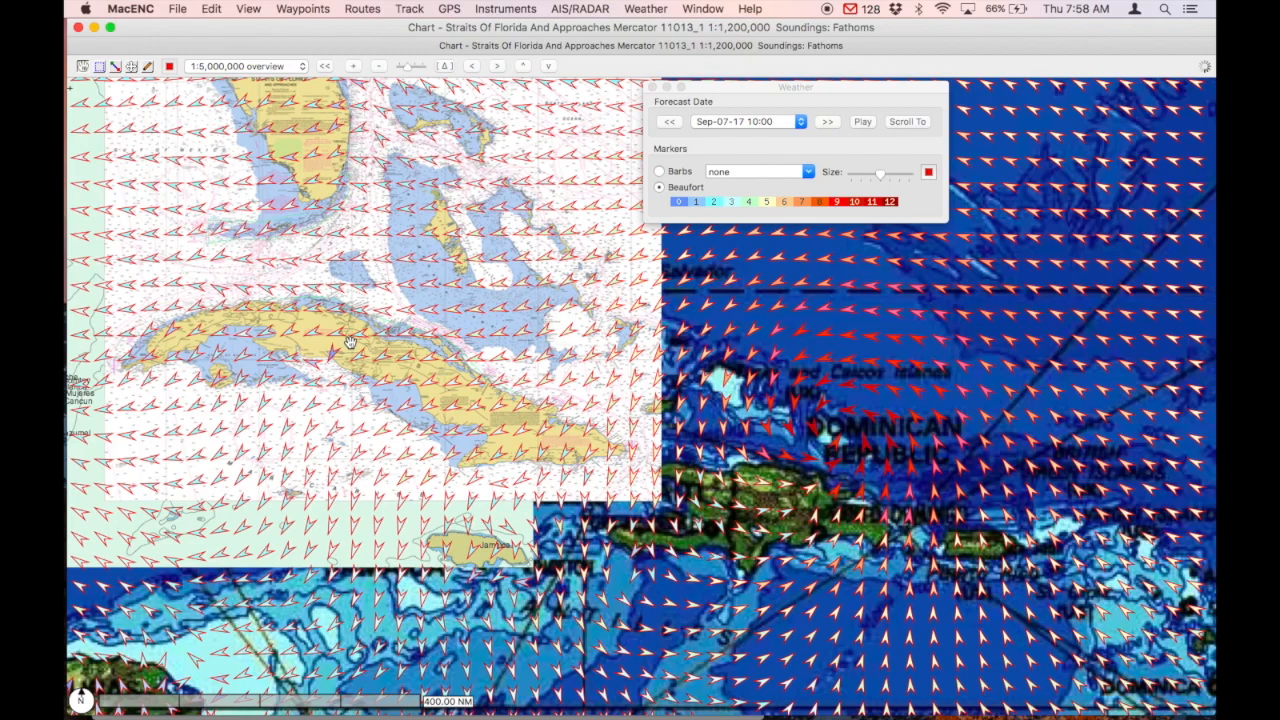
pyautogui.moveTo(308, 290); pyautogui.dragTo(740, 482)
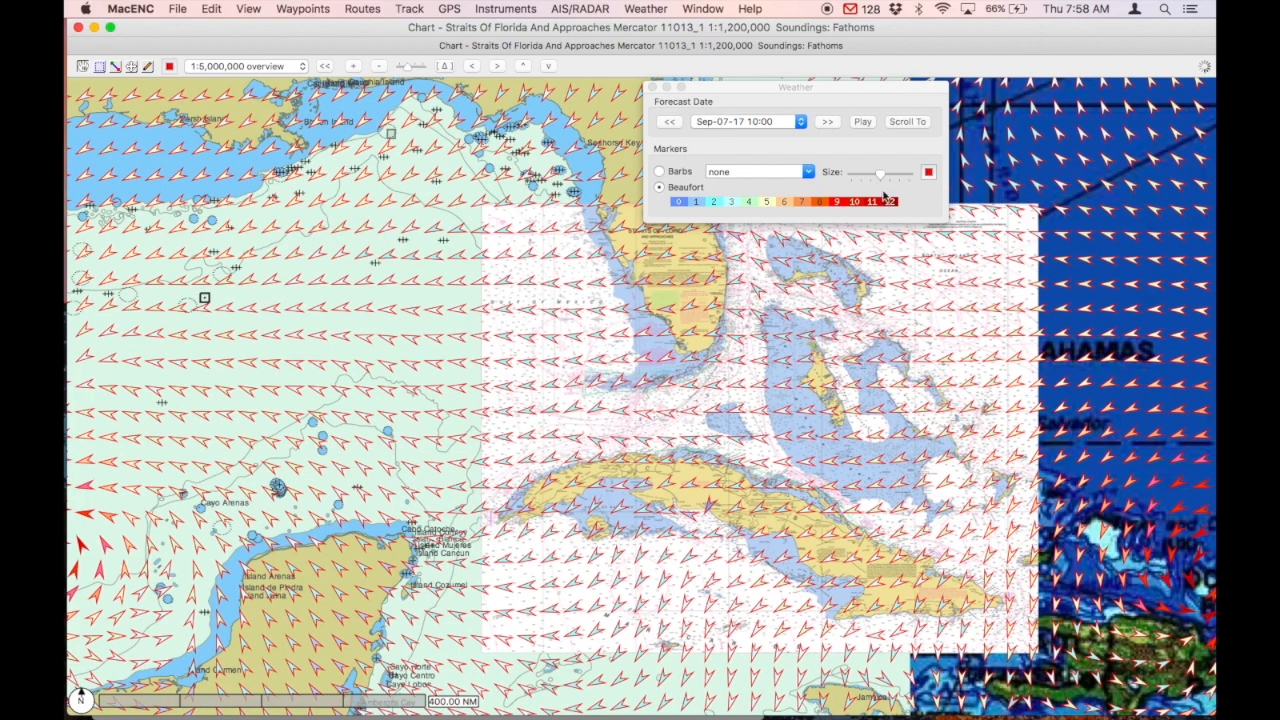
pyautogui.moveTo(880, 175)
pyautogui.mouseDown()
pyautogui.moveTo(843, 172)
pyautogui.moveTo(922, 172)
pyautogui.moveTo(879, 174)
pyautogui.mouseUp()
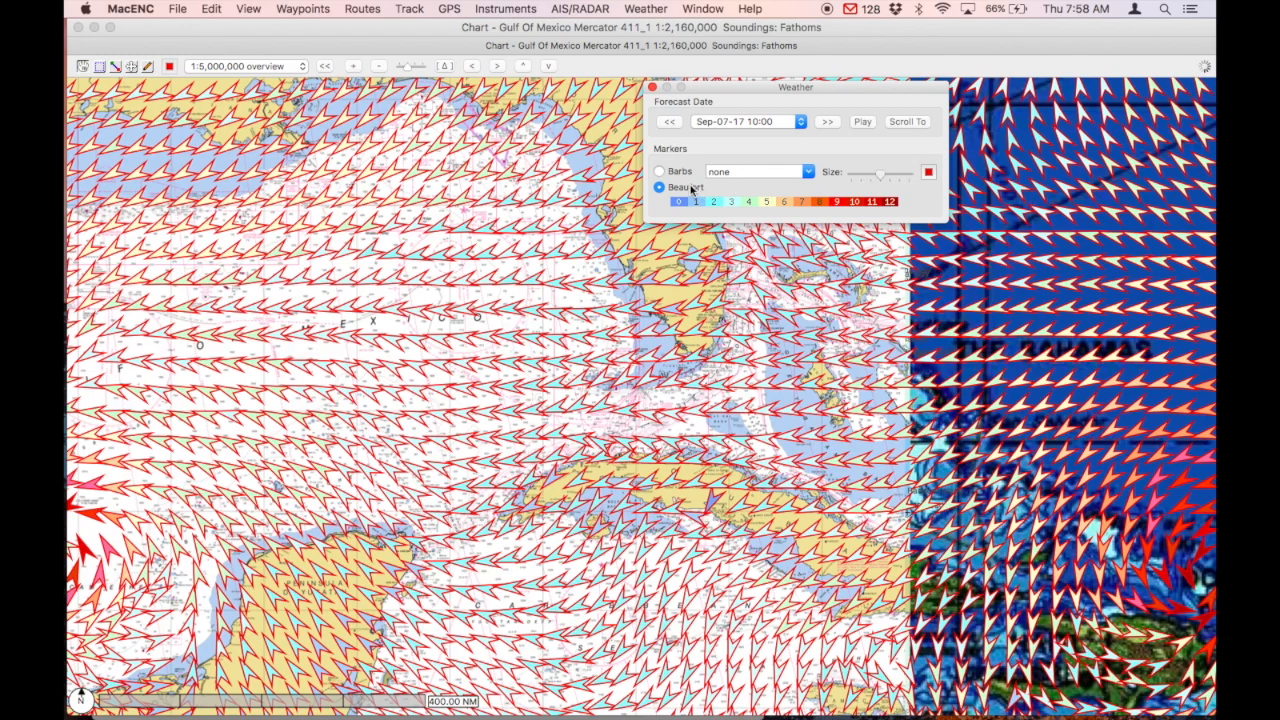
# Step: Display the wind as barbs and make the markers slightly smaller than medium size
pyautogui.click(660, 173)
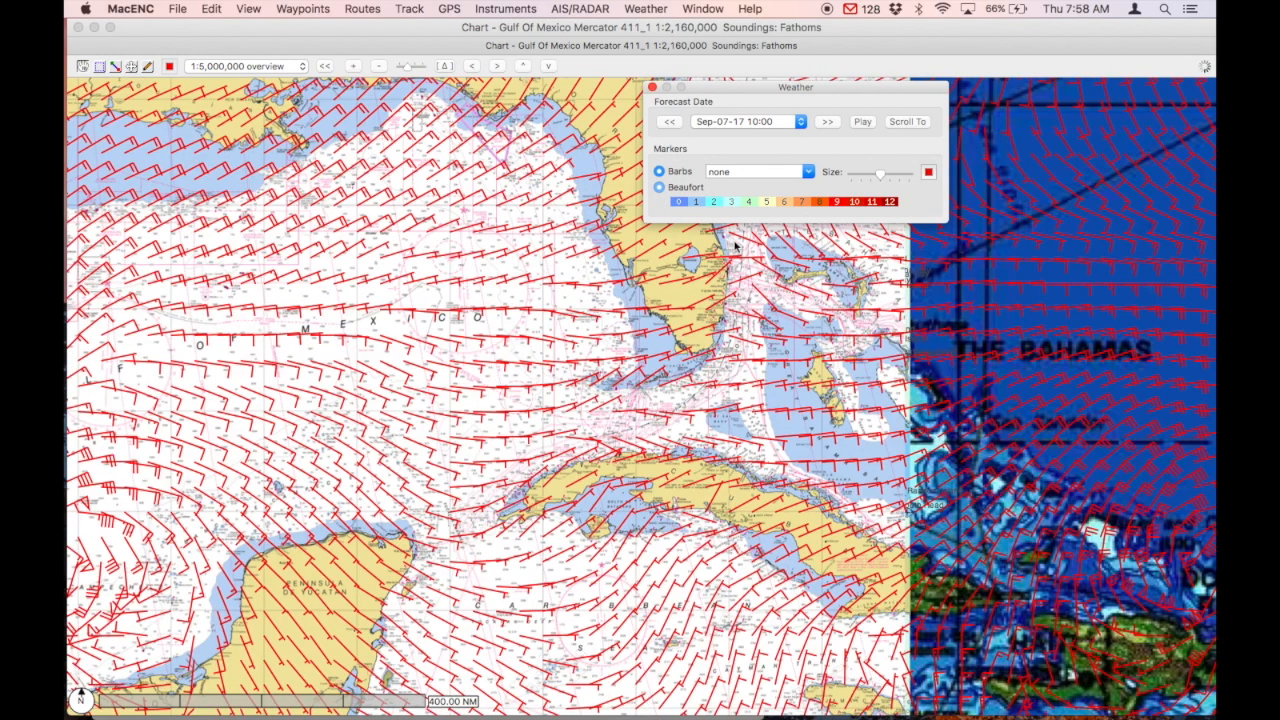
pyautogui.moveTo(888, 174)
pyautogui.mouseDown()
pyautogui.moveTo(916, 178)
pyautogui.moveTo(889, 175)
pyautogui.mouseUp()
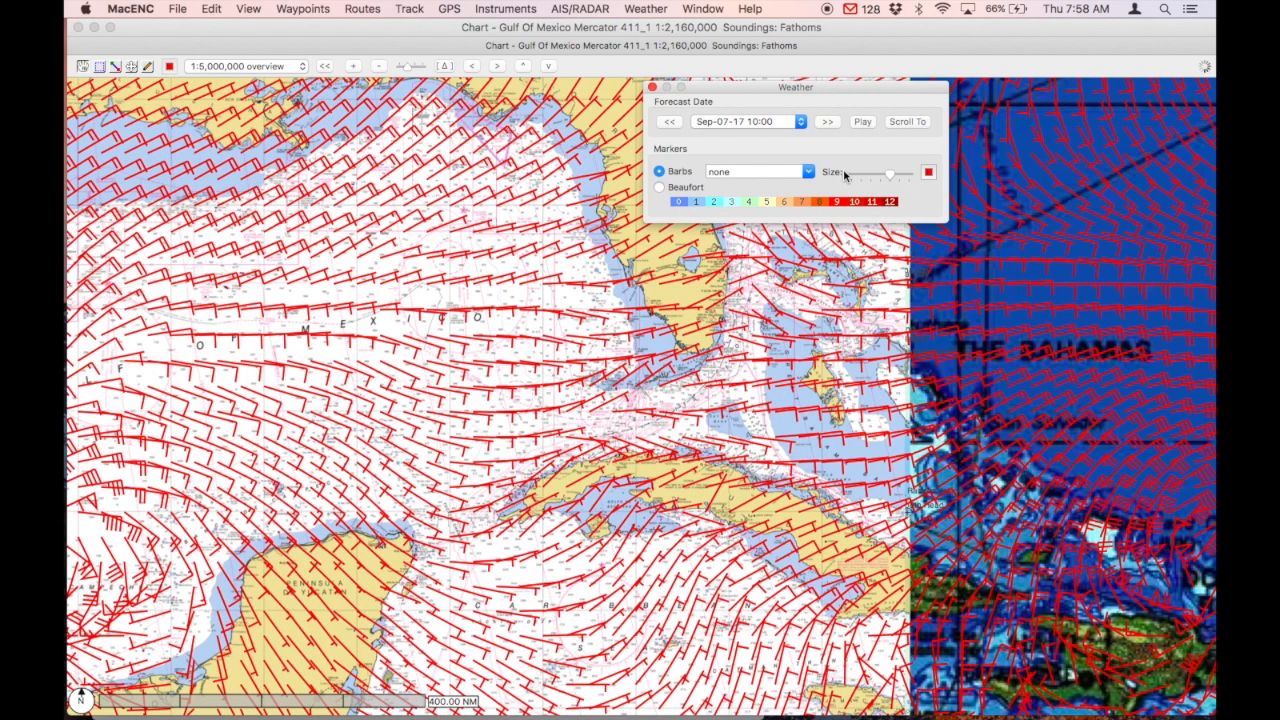
pyautogui.moveTo(887, 176); pyautogui.dragTo(849, 177)
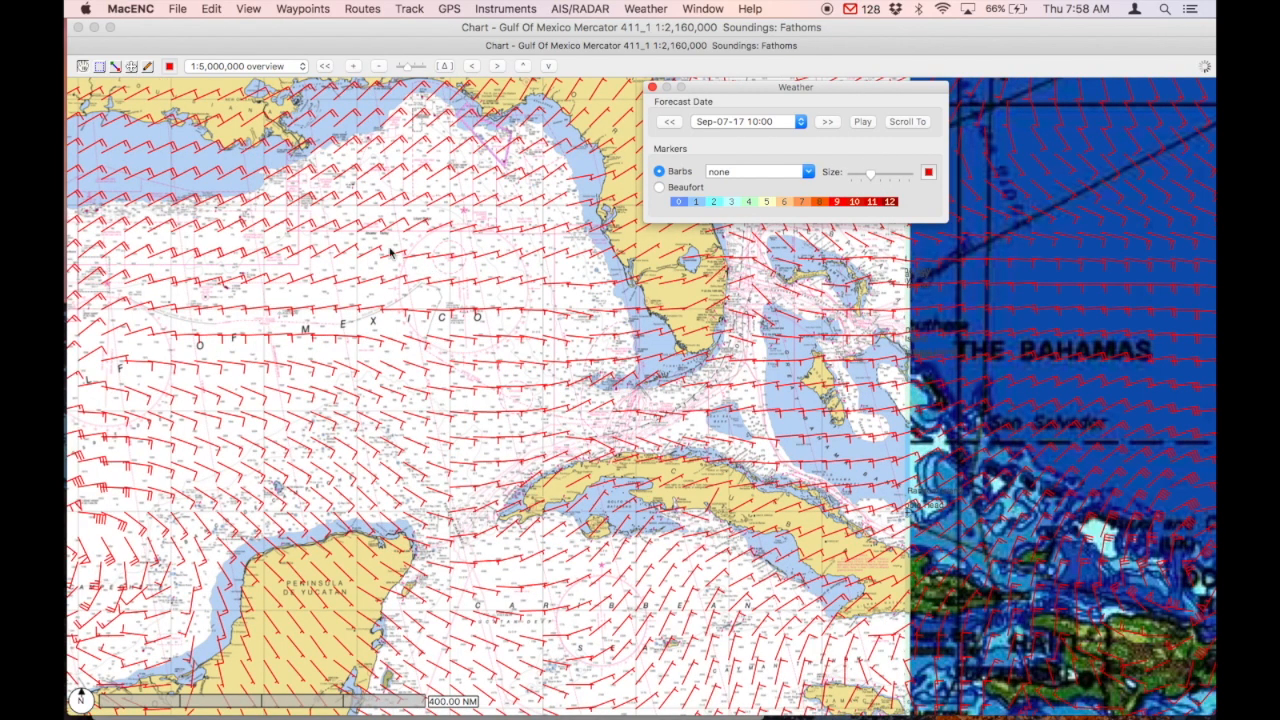
# Step: Zoom the chart with an area selection to the northwestern Gulf coast between Corpus Christi and the Mississippi River
pyautogui.moveTo(150, 226); pyautogui.dragTo(516, 368)
pyautogui.click(101, 68)
pyautogui.moveTo(380, 230); pyautogui.dragTo(551, 355)
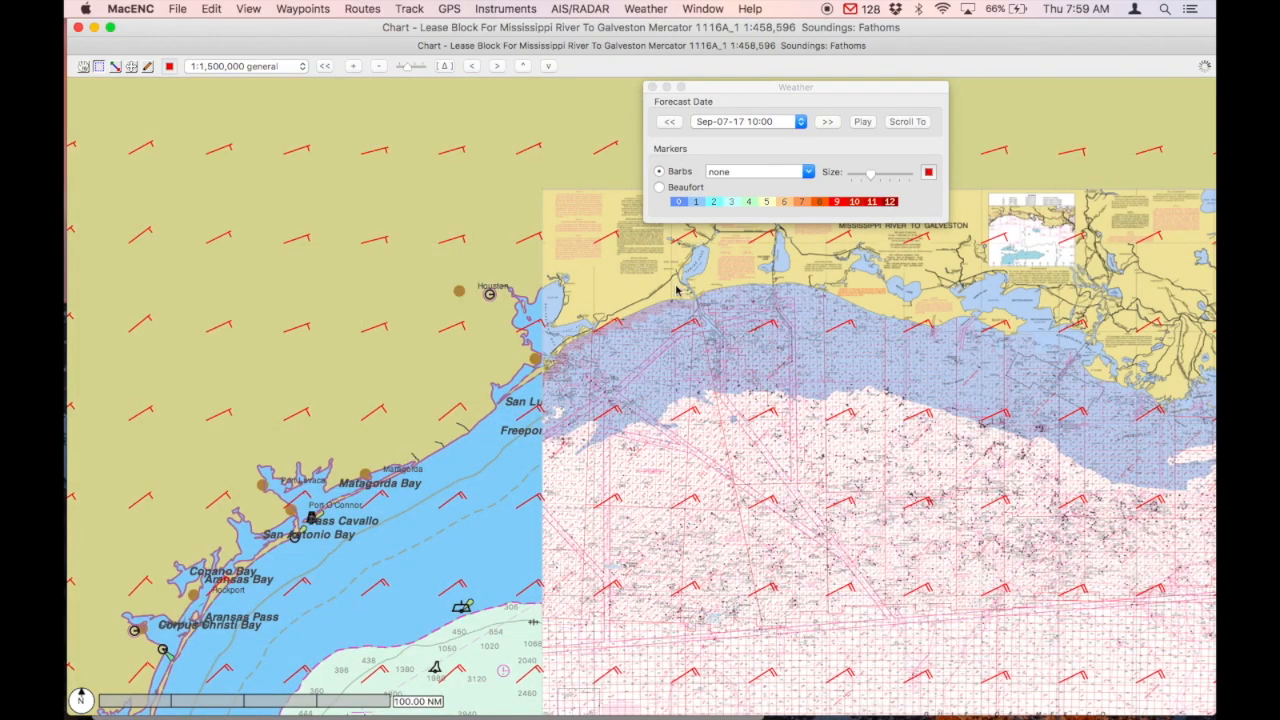
# Step: Zoom the chart to the coast between Matagorda Bay and Calcasieu Lake, and try overlaying pressure on the wind barbs
pyautogui.moveTo(462, 256); pyautogui.dragTo(738, 487)
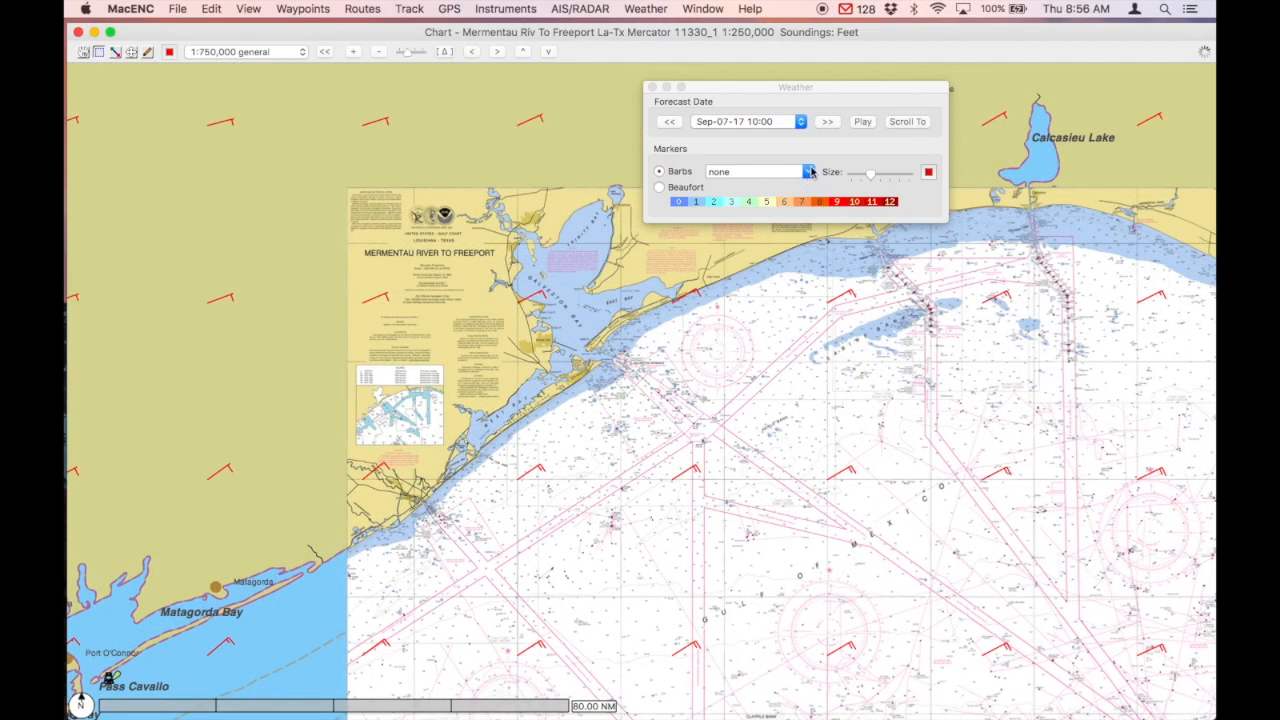
pyautogui.click(810, 172)
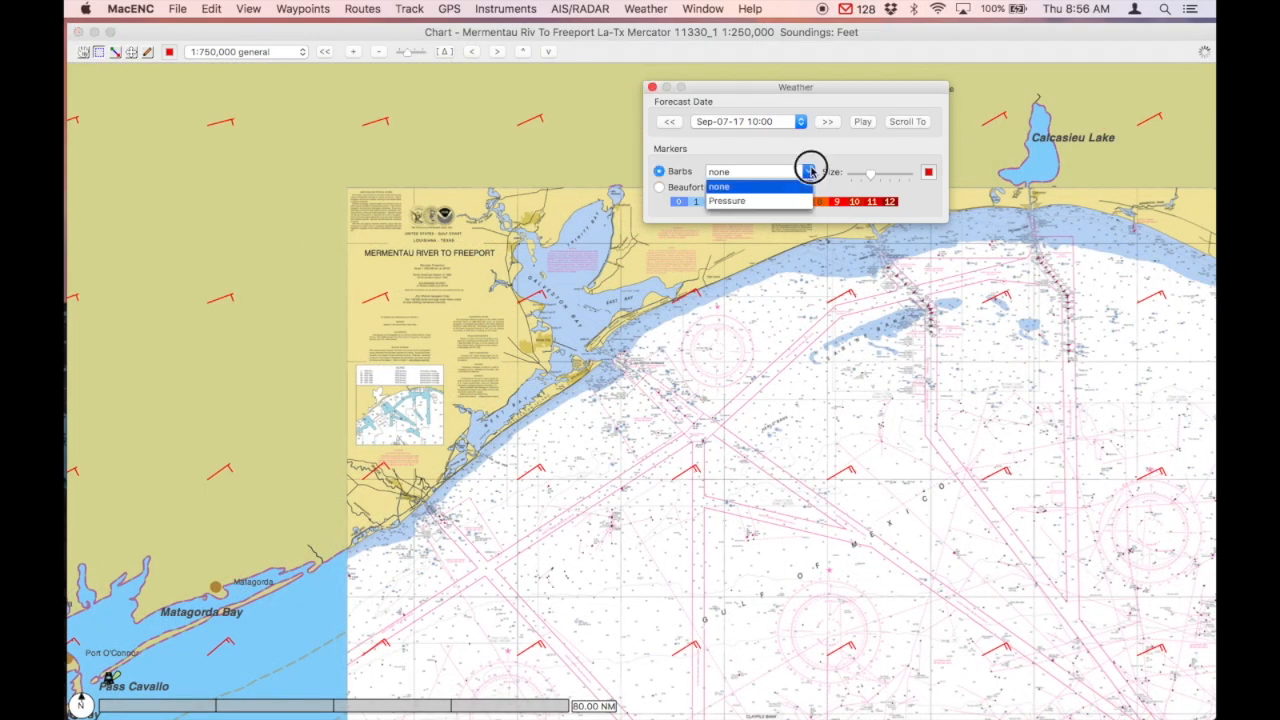
pyautogui.click(728, 201)
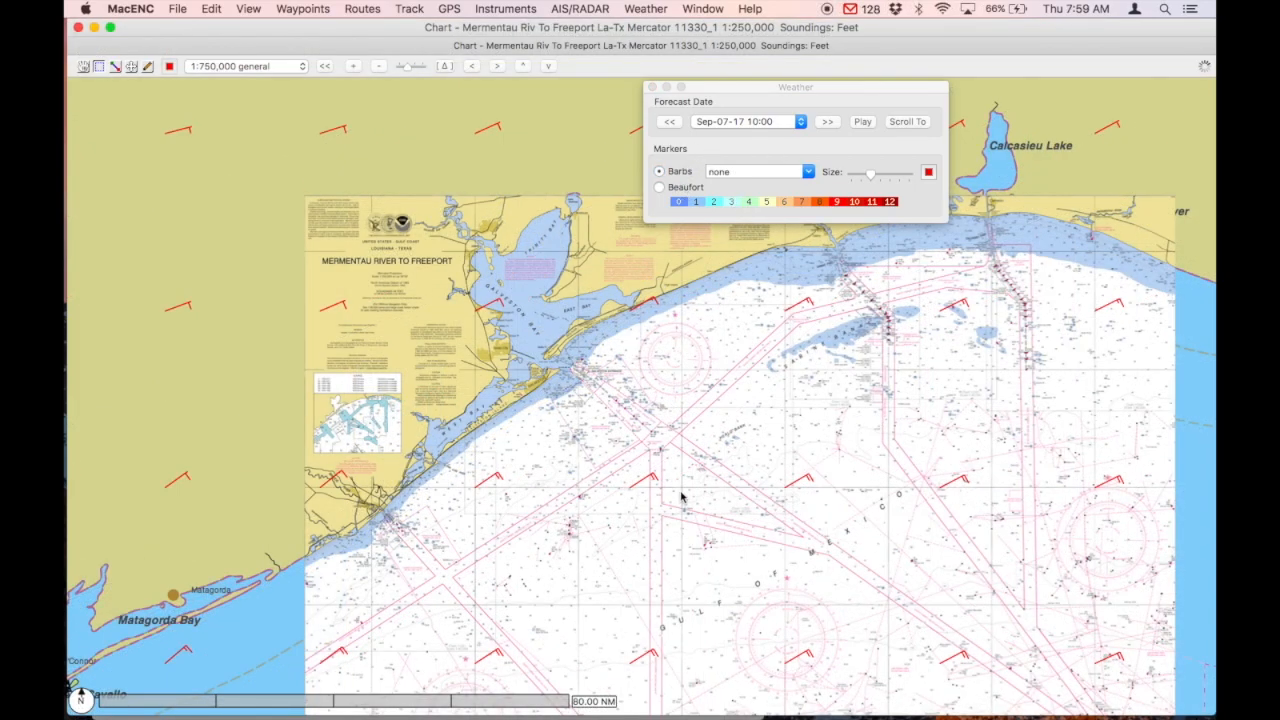
pyautogui.click(652, 88)
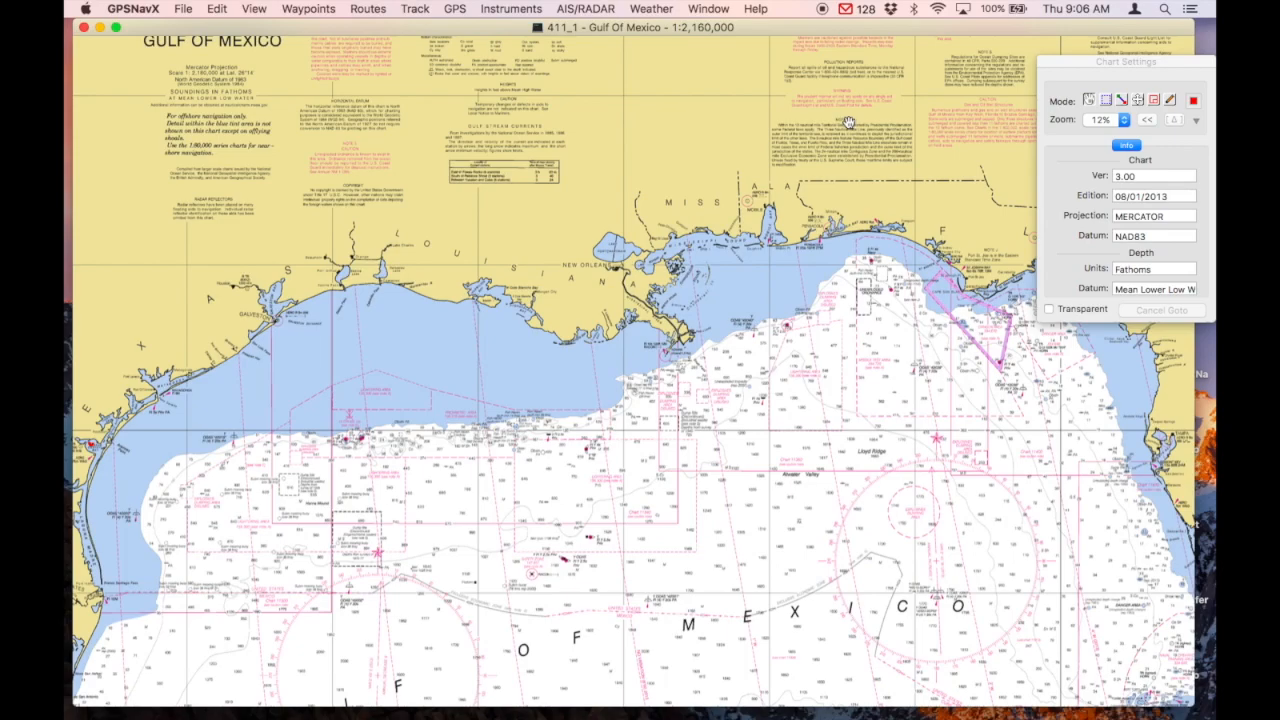
# Step: Switch to GPSNavX, look over the GRIB request types, and open the weather file GFS20170907125305967.grb on the Gulf of Mexico chart
pyautogui.click(651, 10)
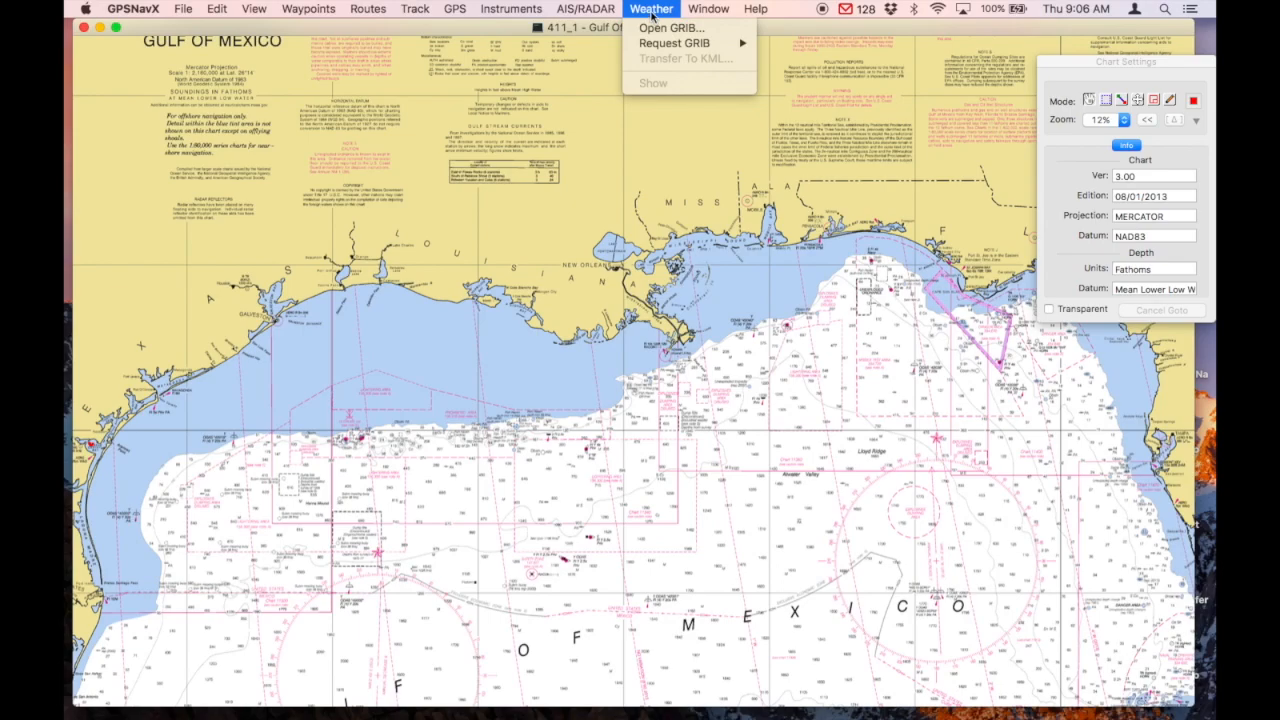
pyautogui.moveTo(660, 44)
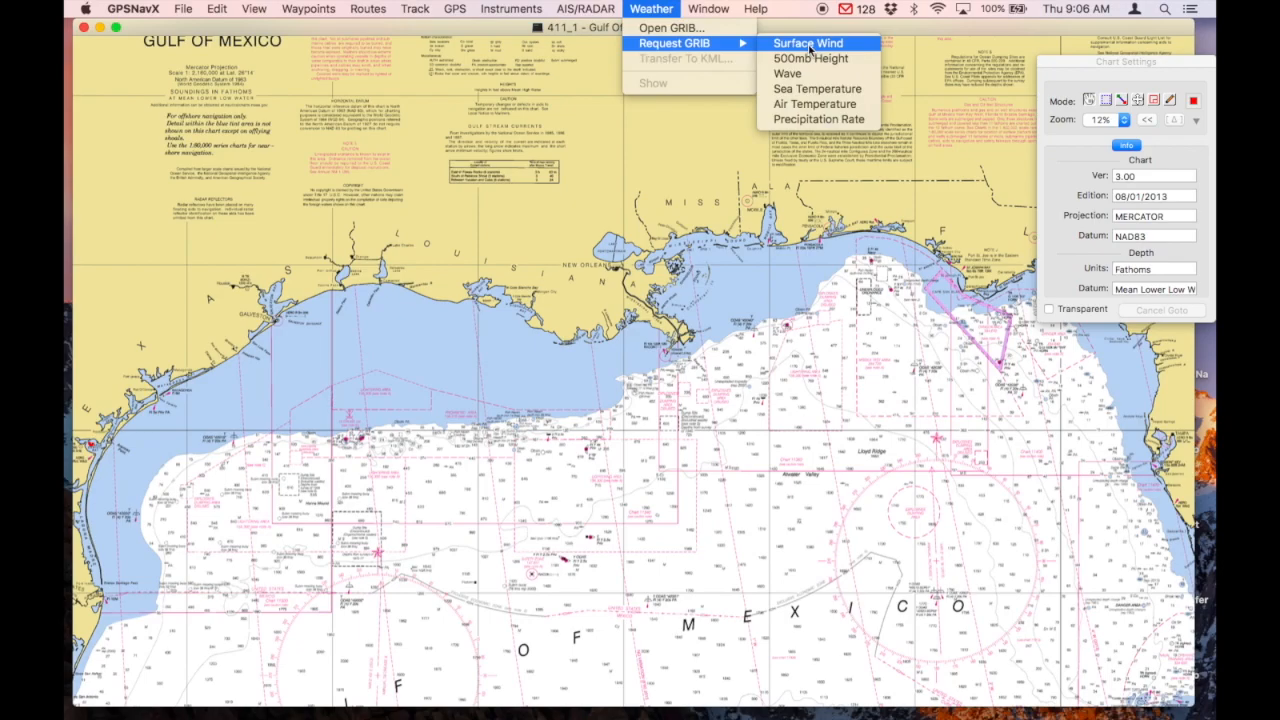
pyautogui.click(672, 28)
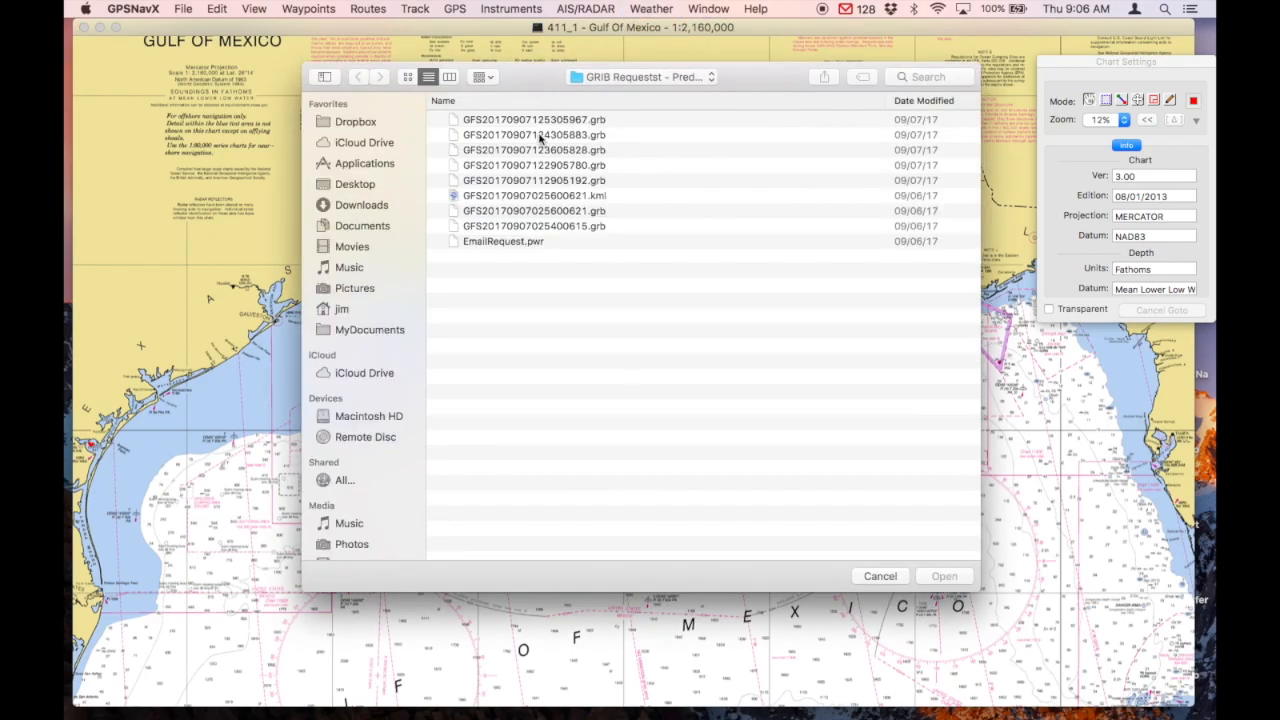
pyautogui.click(540, 120)
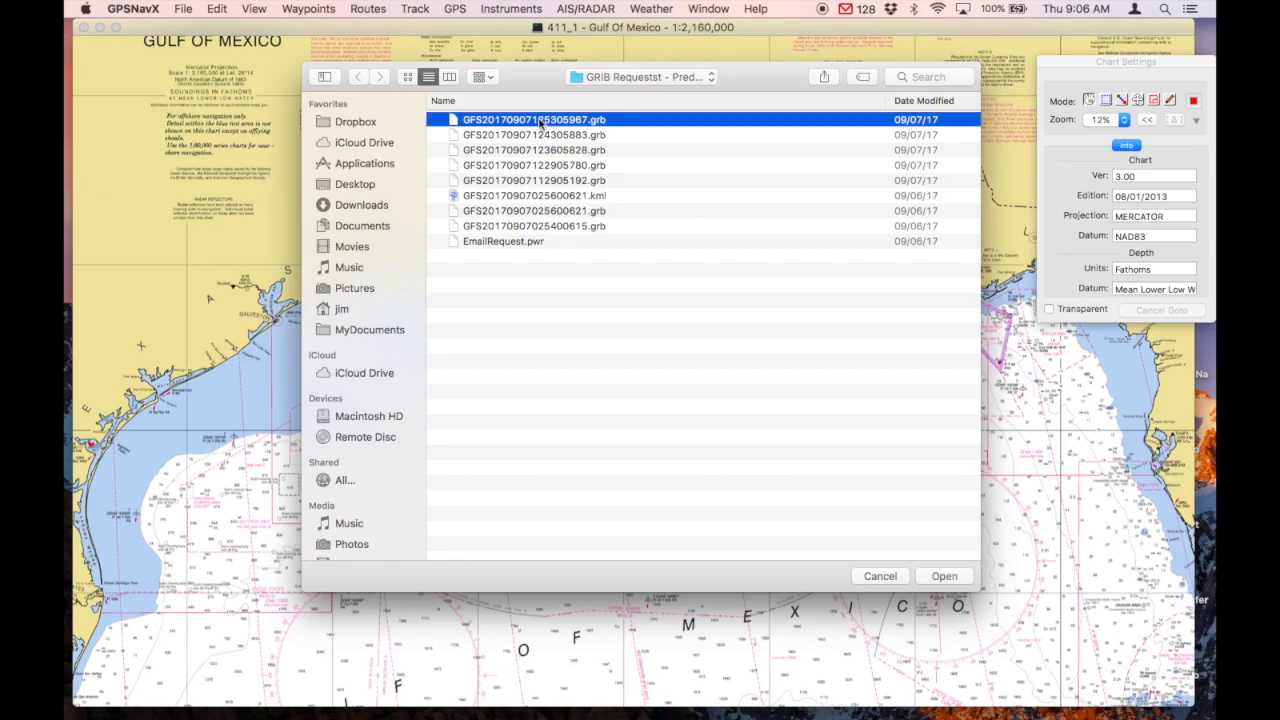
pyautogui.click(942, 577)
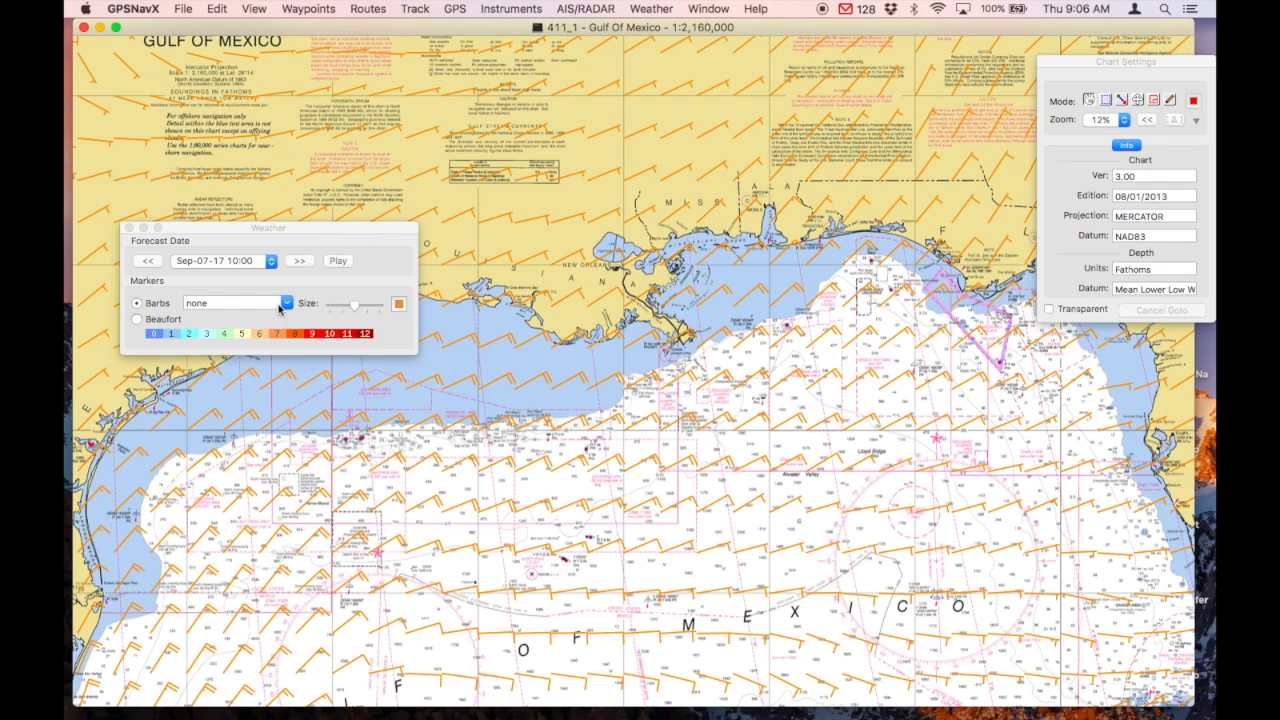
# Step: Show the wind as slightly larger Beaufort markers and overlay the pressure contours
pyautogui.click(137, 320)
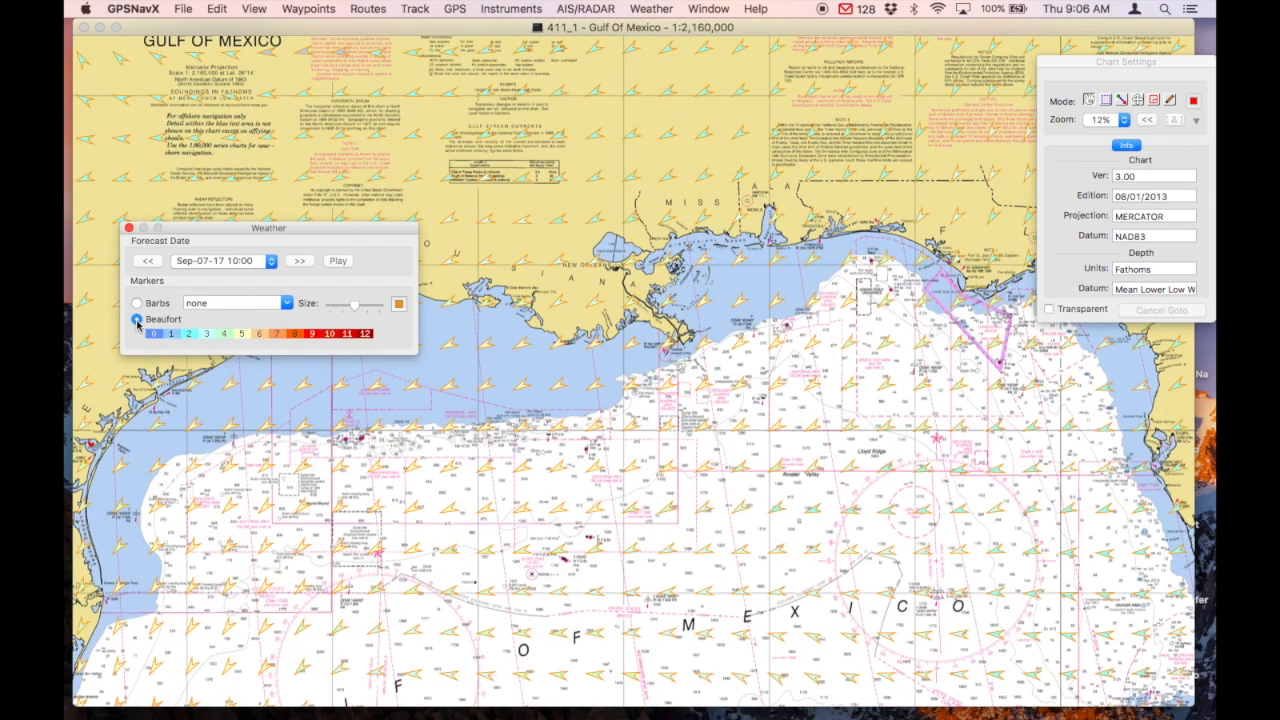
pyautogui.click(287, 303)
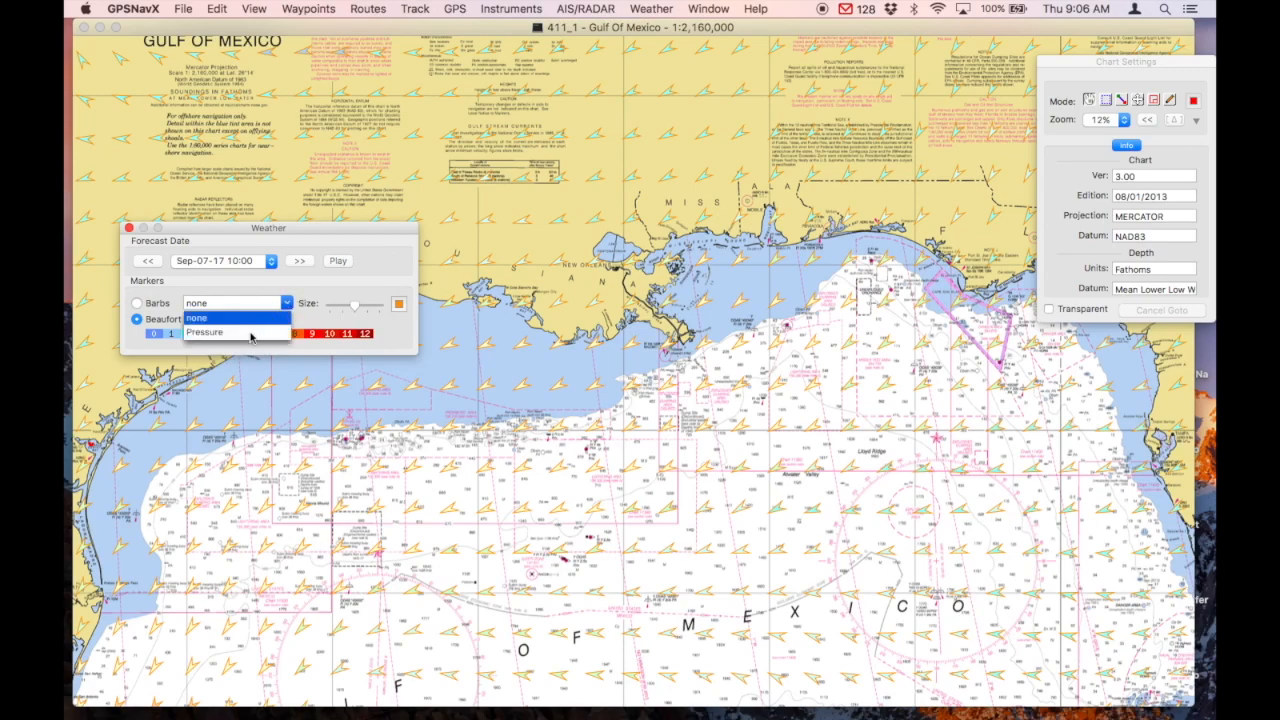
pyautogui.click(250, 336)
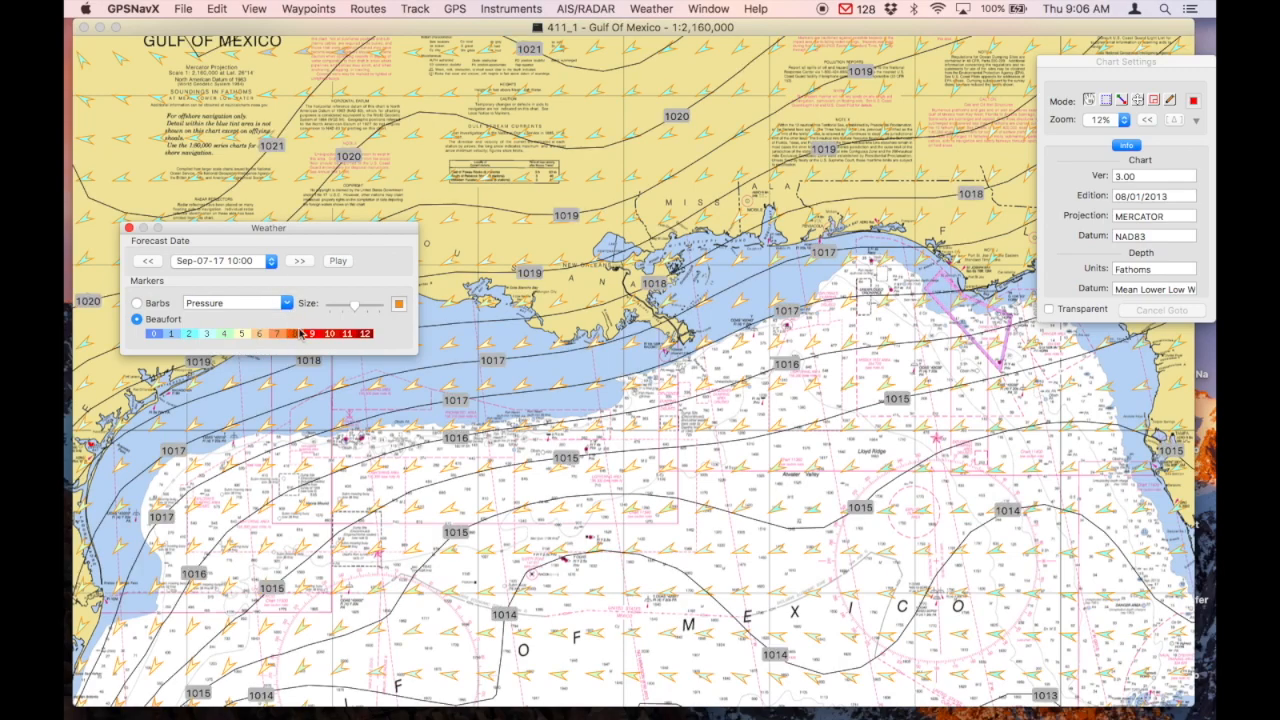
pyautogui.moveTo(355, 304)
pyautogui.mouseDown()
pyautogui.moveTo(333, 307)
pyautogui.moveTo(369, 305)
pyautogui.mouseUp()
# Step: Play the forecast animation from Sep-07-17 13:00, and jump to the Sep-08-17 07:00 forecast
pyautogui.click(296, 260)
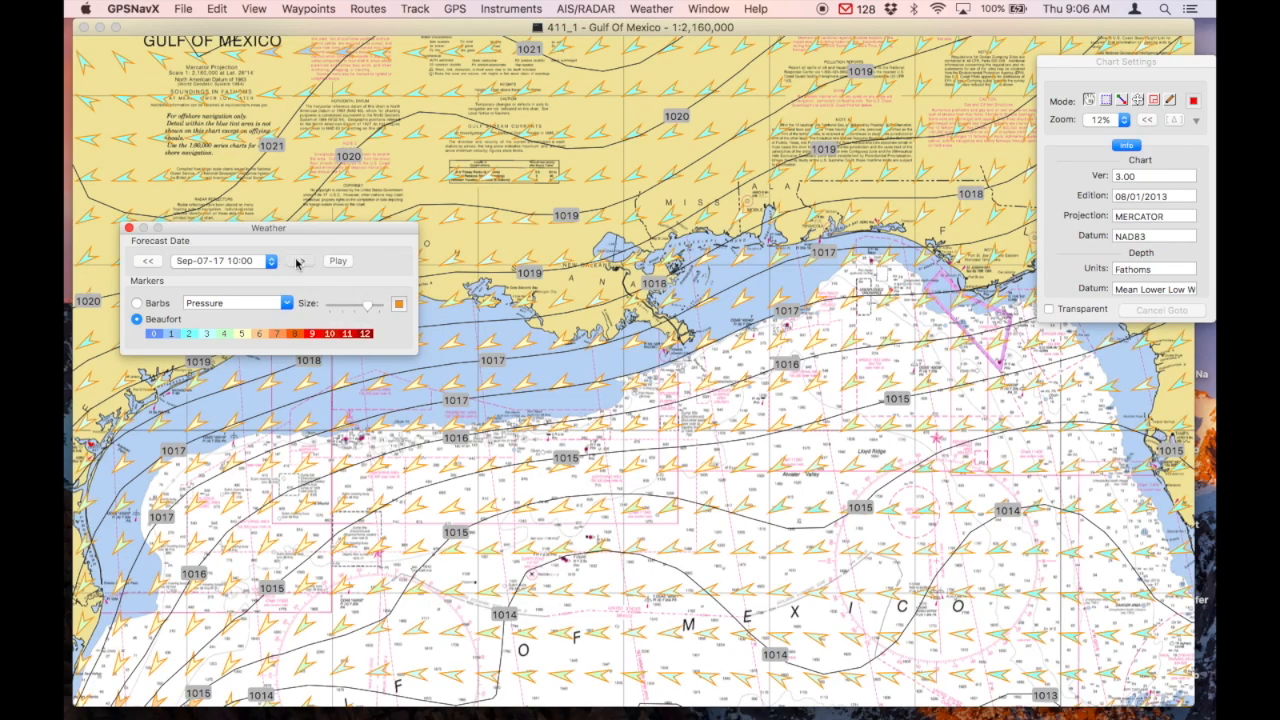
pyautogui.click(334, 262)
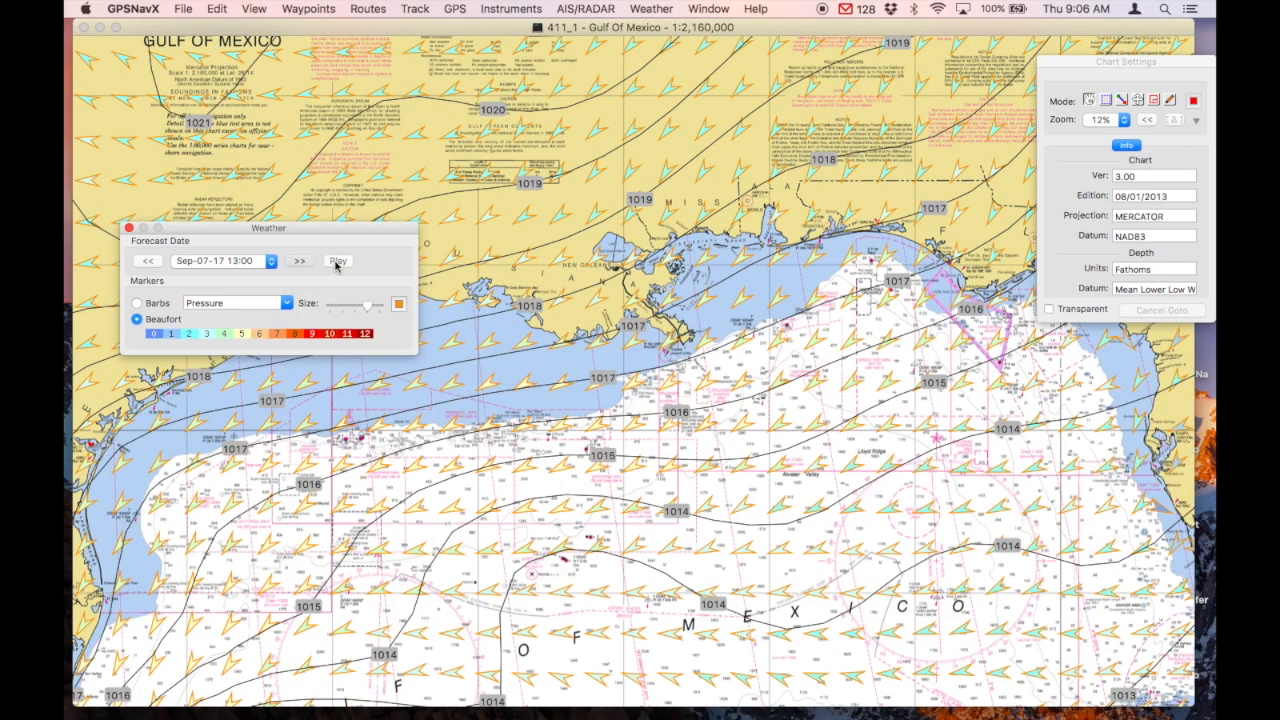
pyautogui.click(270, 261)
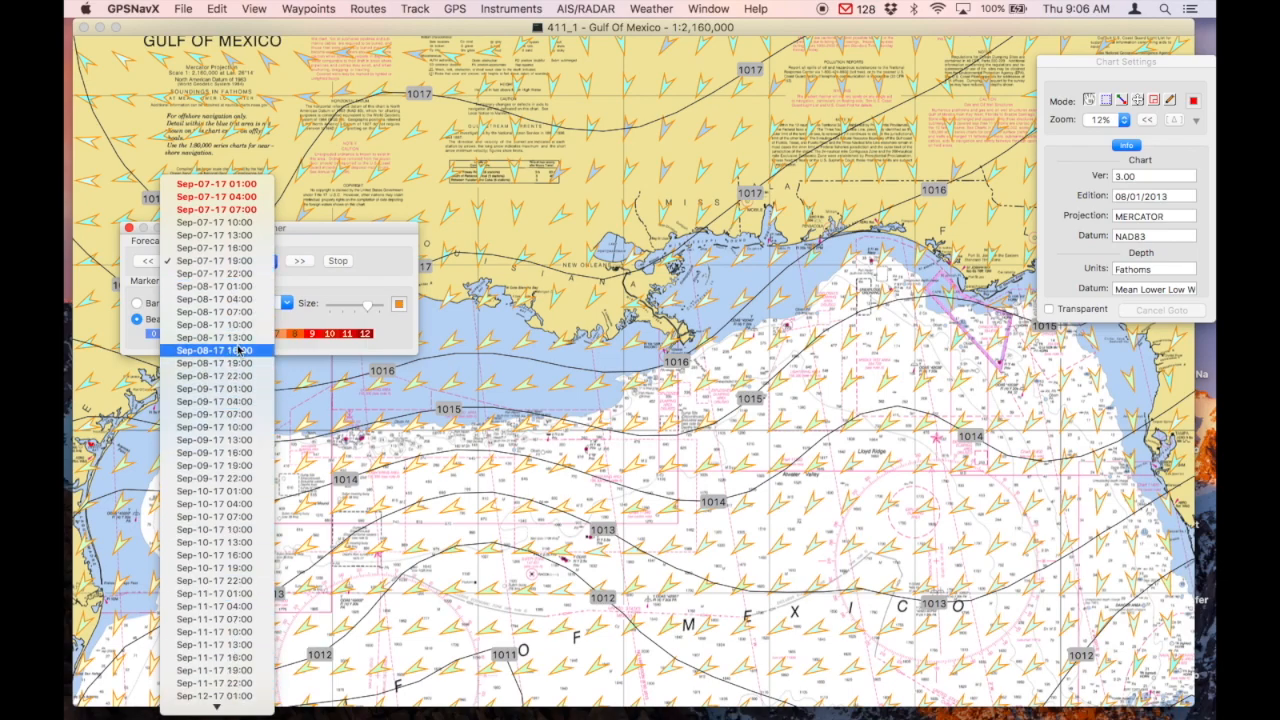
pyautogui.click(249, 313)
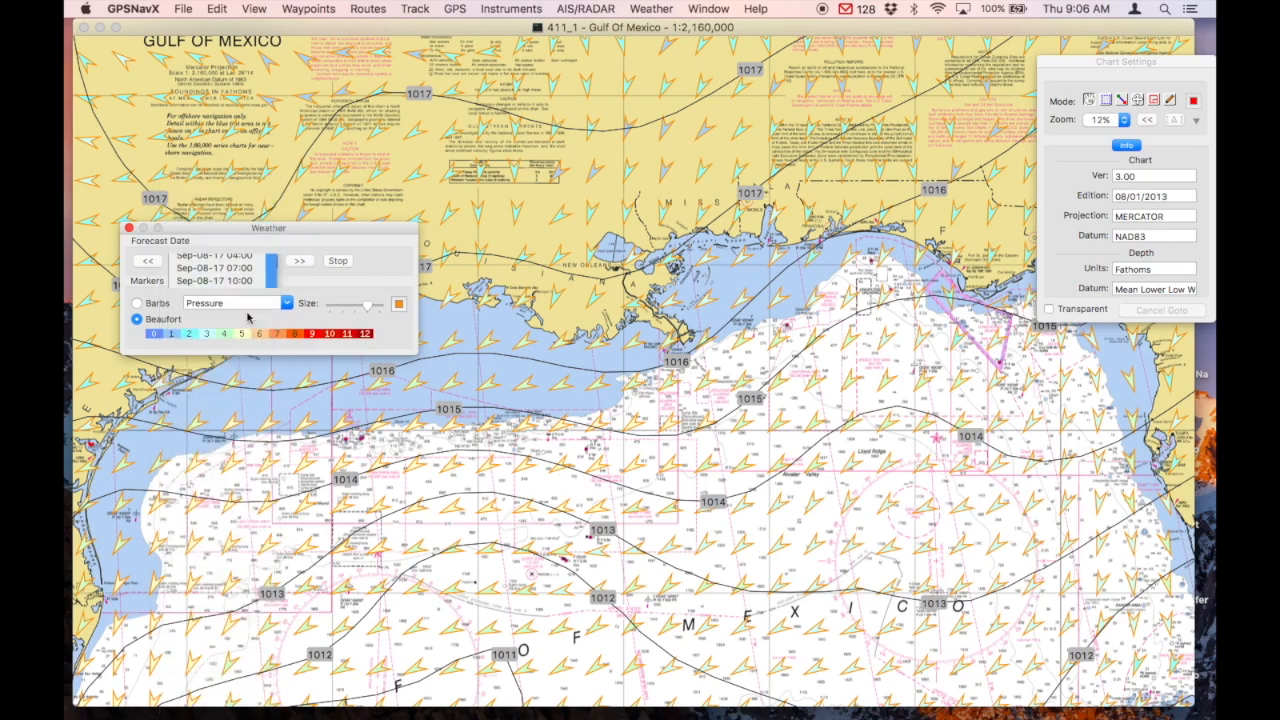